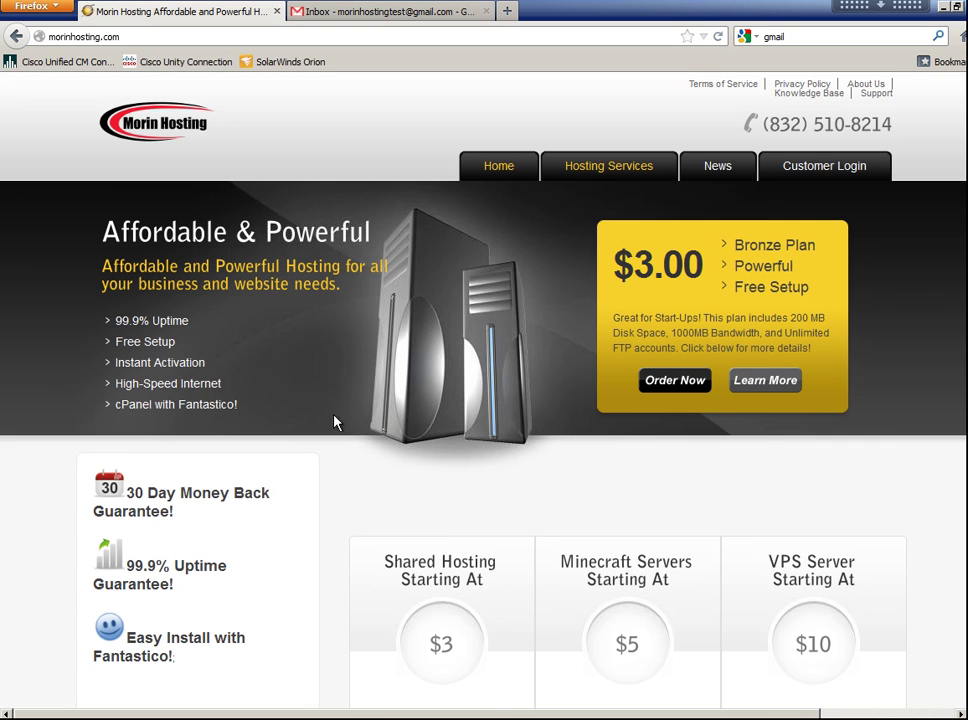
Scroll the Morin Hosting homepage to reveal the Shared, VPS and Minecraft Hosting options
{"action": "scroll", "coordinate": [335, 422], "scroll_direction": "down", "scroll_amount": 2}
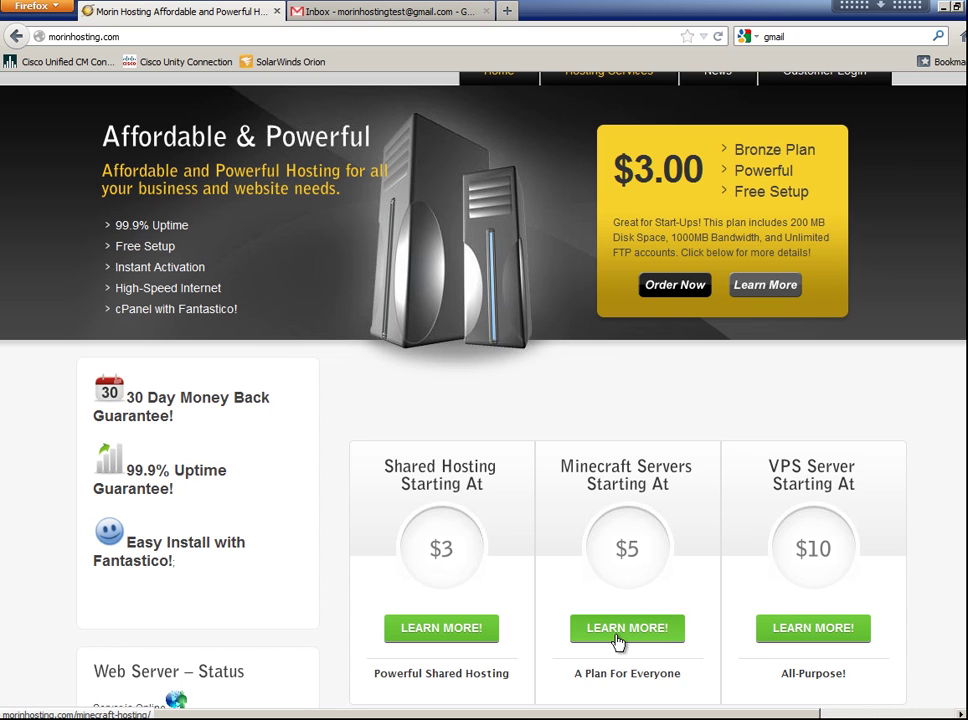
{"action": "scroll", "coordinate": [598, 625], "scroll_direction": "up", "scroll_amount": 1}
{"action": "scroll", "coordinate": [584, 600], "scroll_direction": "up", "scroll_amount": 1}
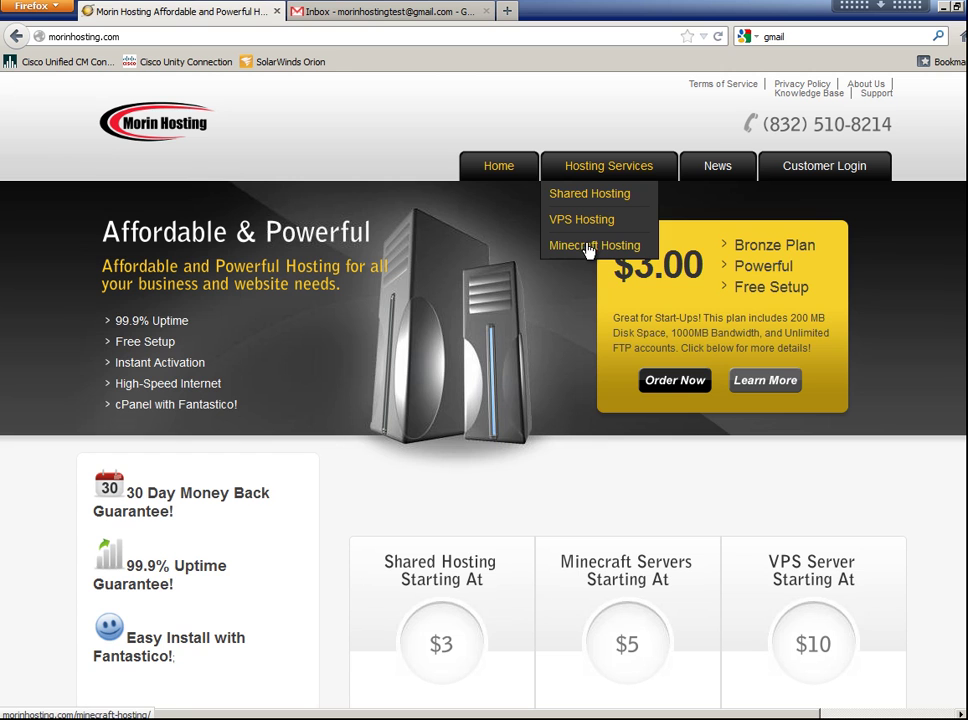
Go to Minecraft Hosting and order the $5 For Friends plan from its pricing table
{"action": "left_click", "coordinate": [588, 248]}
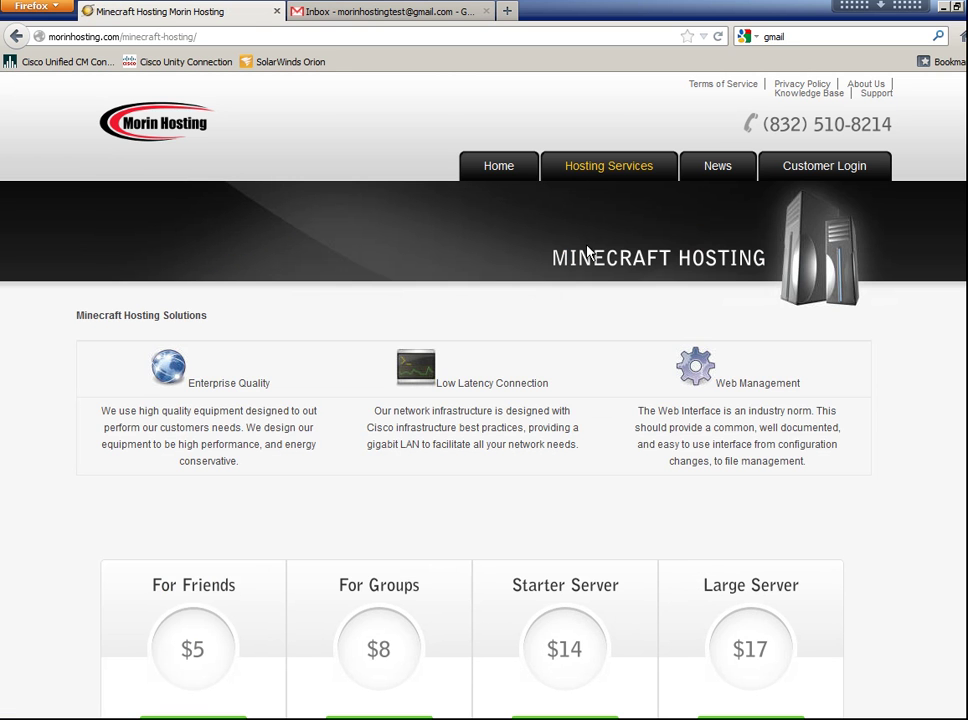
{"action": "scroll", "coordinate": [875, 391], "scroll_direction": "down", "scroll_amount": 2}
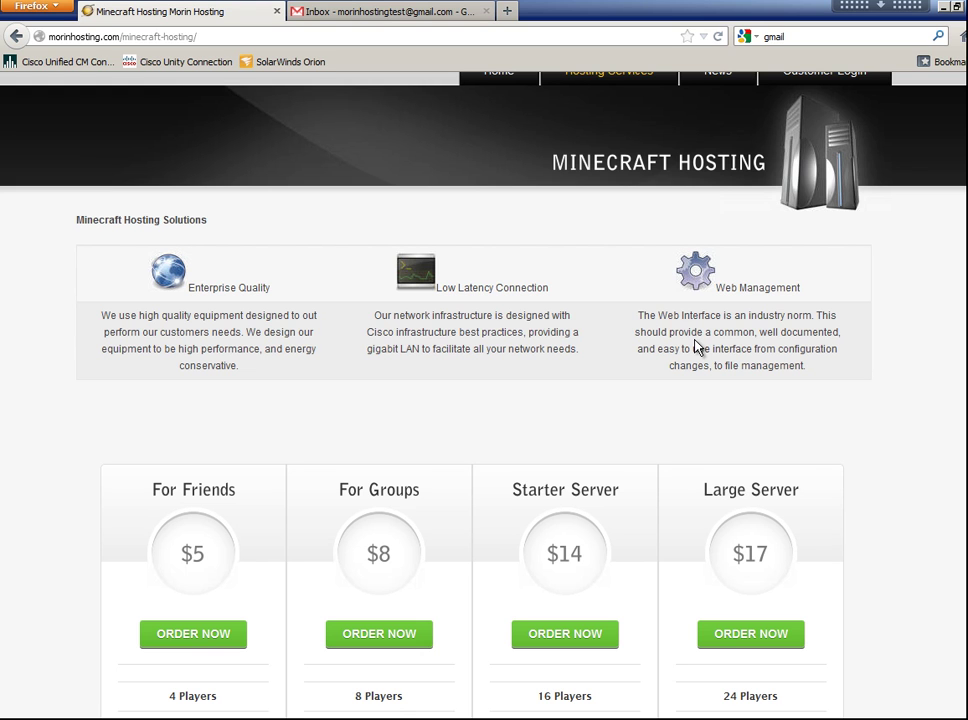
{"action": "scroll", "coordinate": [697, 346], "scroll_direction": "down", "scroll_amount": 2}
{"action": "scroll", "coordinate": [259, 380], "scroll_direction": "down", "scroll_amount": 1}
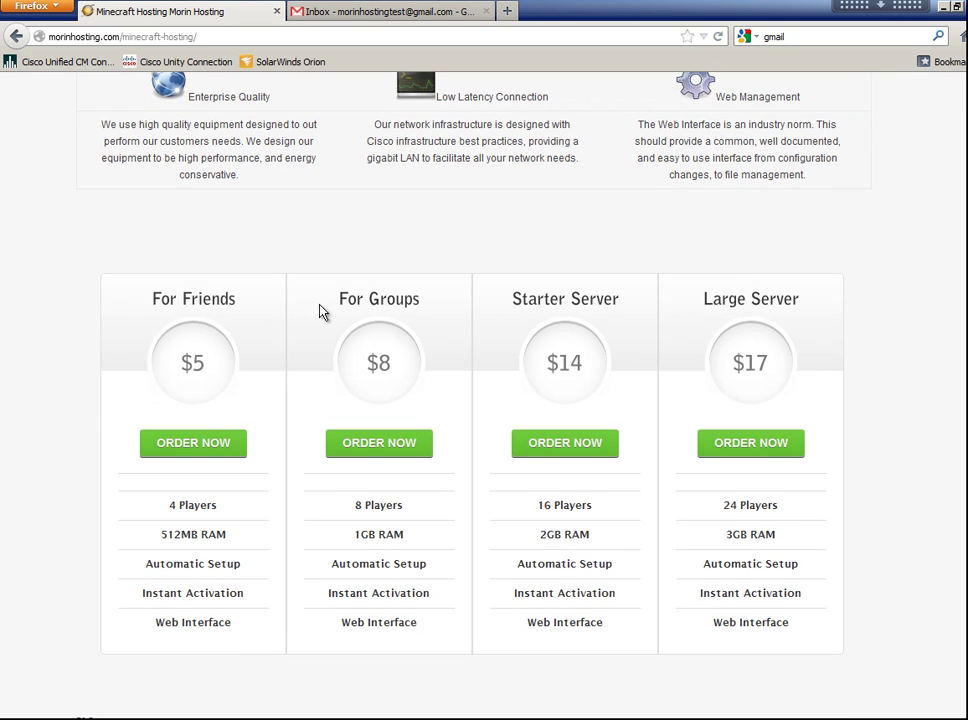
{"action": "left_click", "coordinate": [183, 442]}
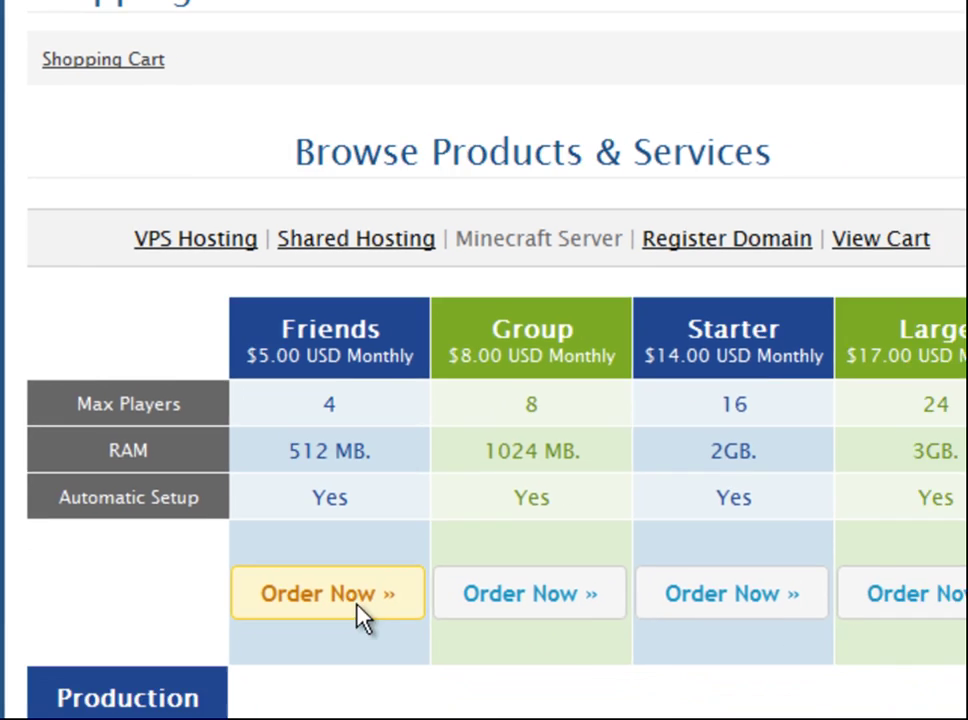
Add the Friends Minecraft server plan to the cart
{"action": "left_click", "coordinate": [397, 660]}
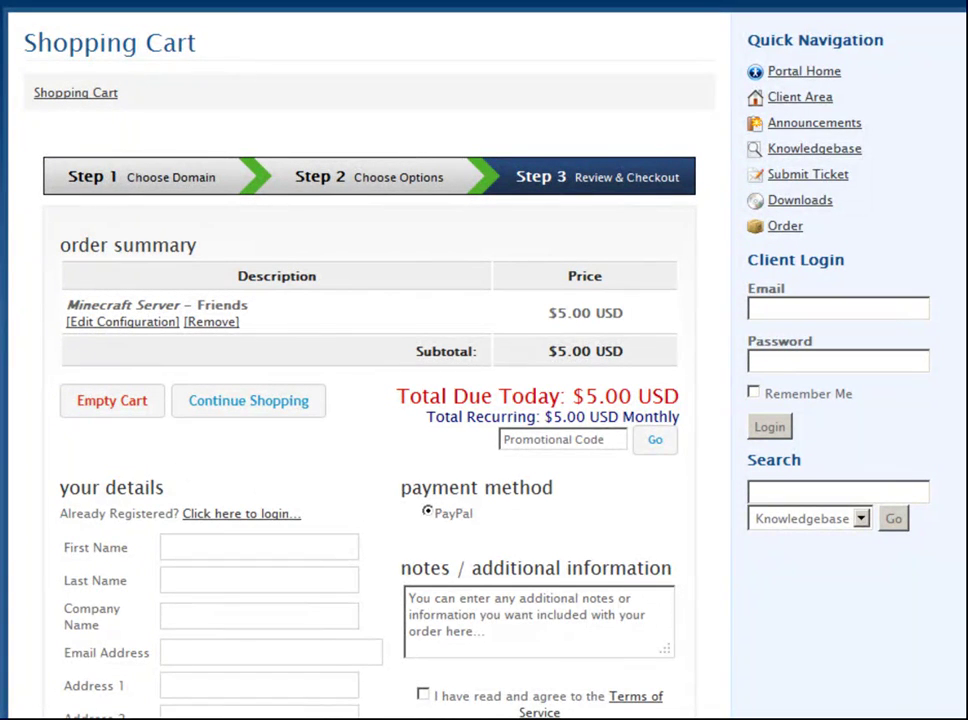
{"action": "scroll", "coordinate": [370, 400], "scroll_direction": "down", "scroll_amount": 3}
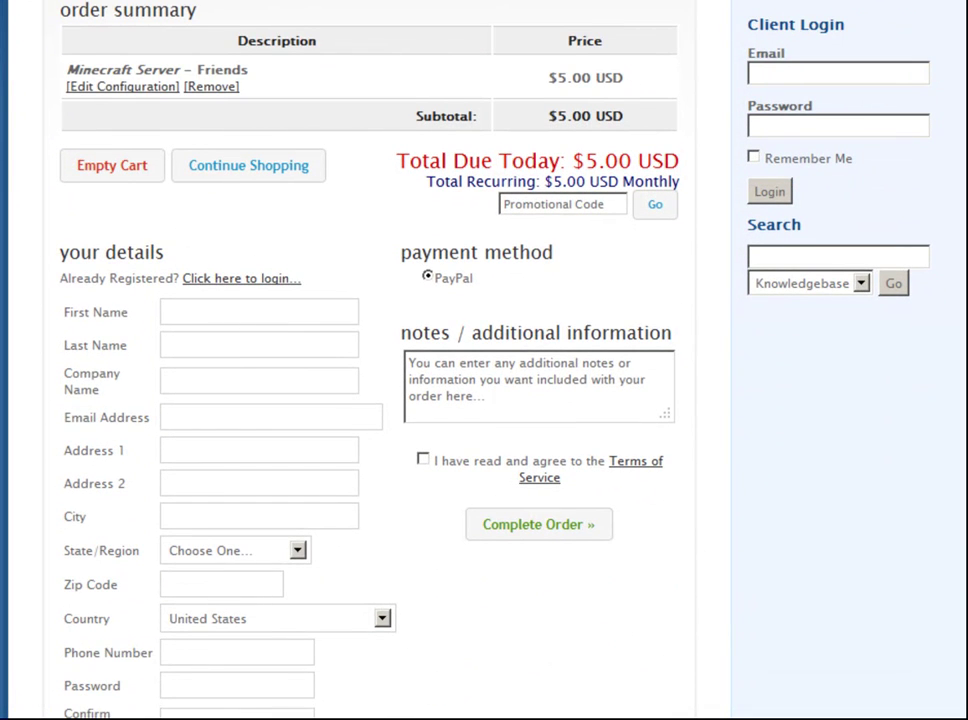
{"action": "scroll", "coordinate": [175, 270], "scroll_direction": "down", "scroll_amount": 2}
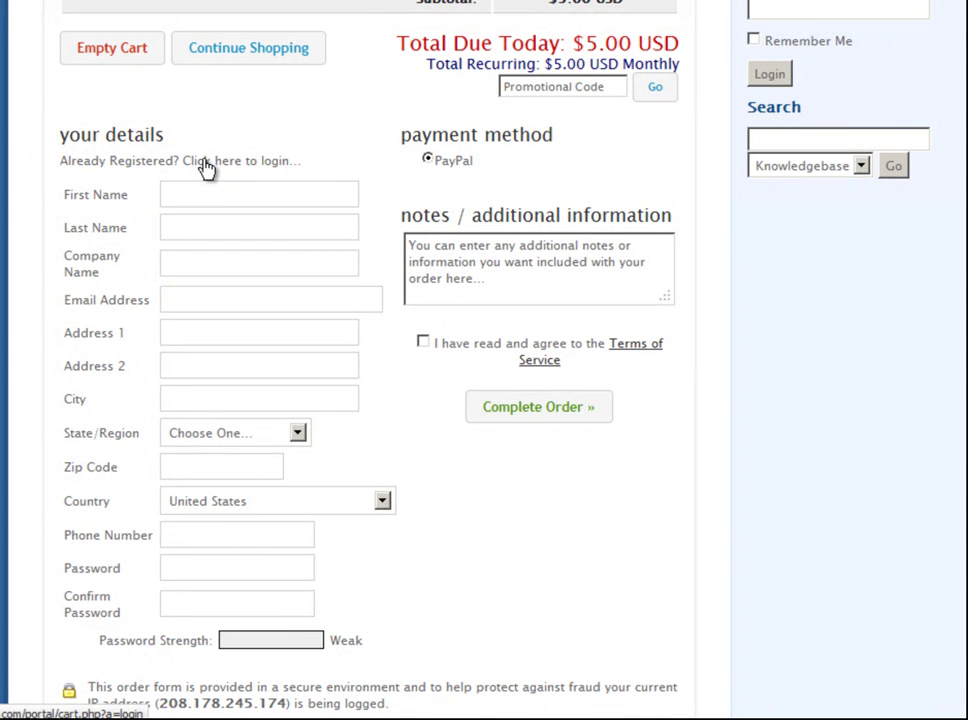
Enter first name 'Morinhostingest' and company 'morinhosting', then complete the order
{"action": "left_click", "coordinate": [222, 194]}
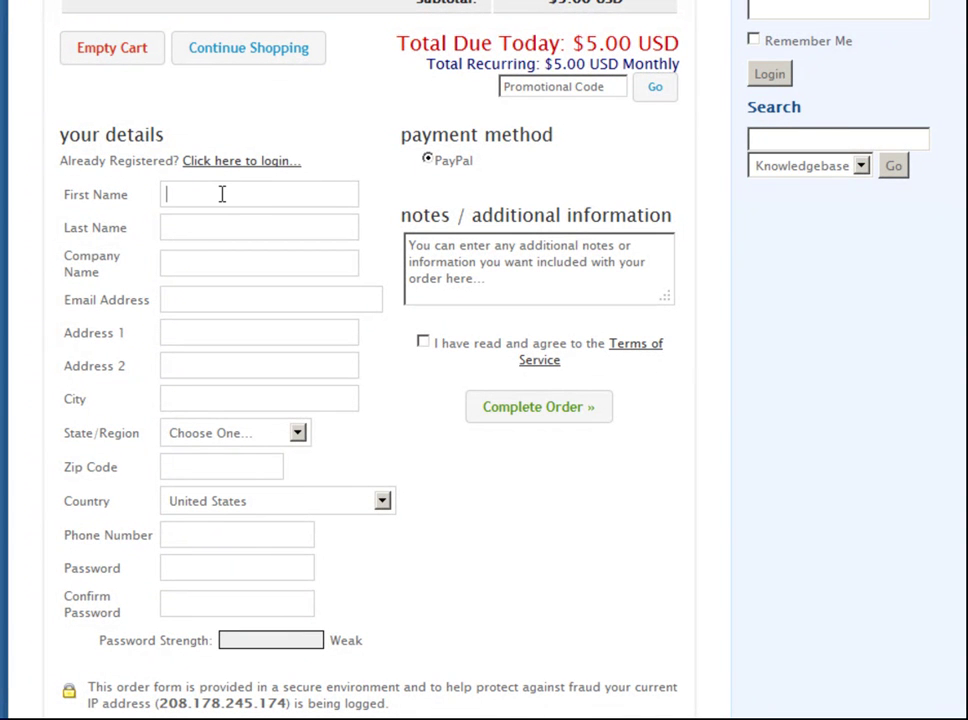
{"action": "type", "text": "Morinhosting"}
{"action": "type", "text": "es"}
{"action": "type", "text": "t"}
{"action": "key", "text": "Tab"}
{"action": "key", "text": "Tab"}
{"action": "type", "text": "morinhosting"}
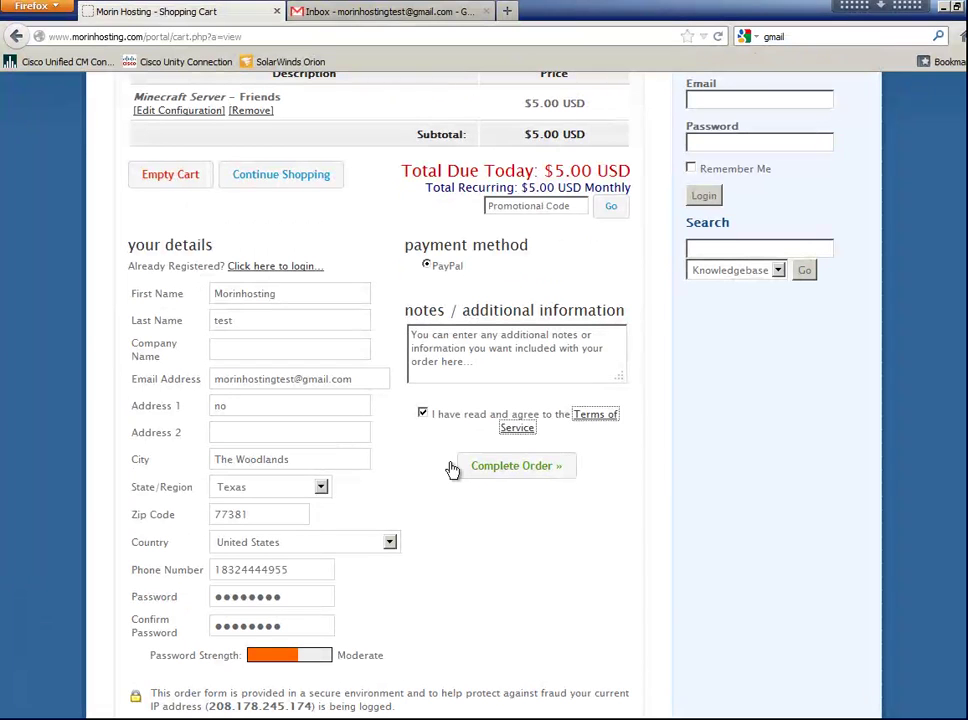
{"action": "left_click", "coordinate": [519, 472]}
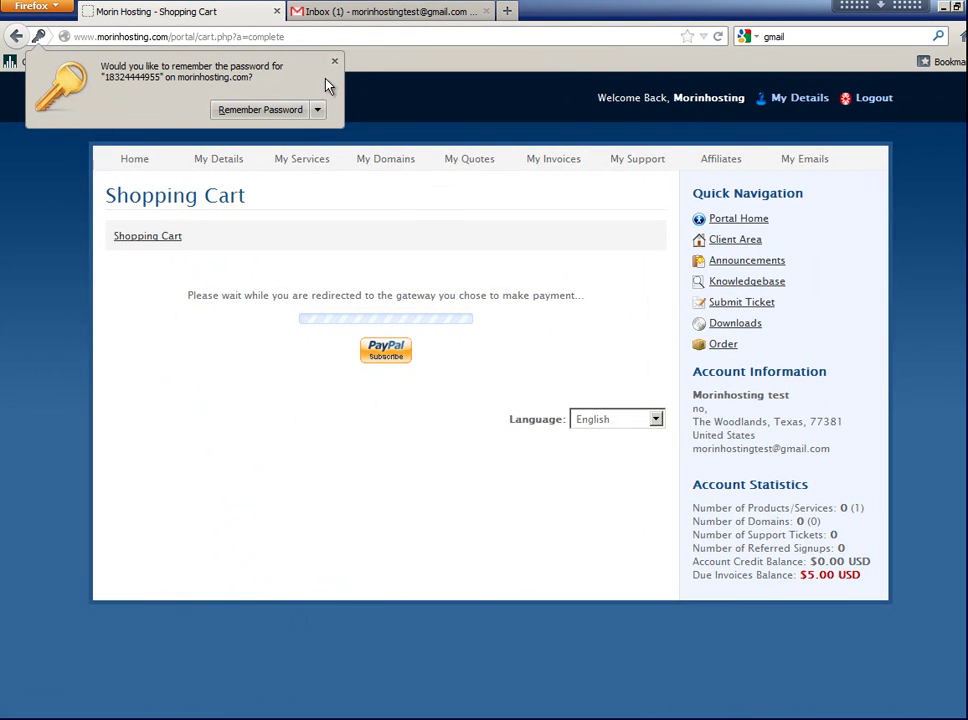
Dismiss the password prompt, confirm Minecraft Server – Friends is active under My Services, then go to Gmail
{"action": "left_click", "coordinate": [335, 62]}
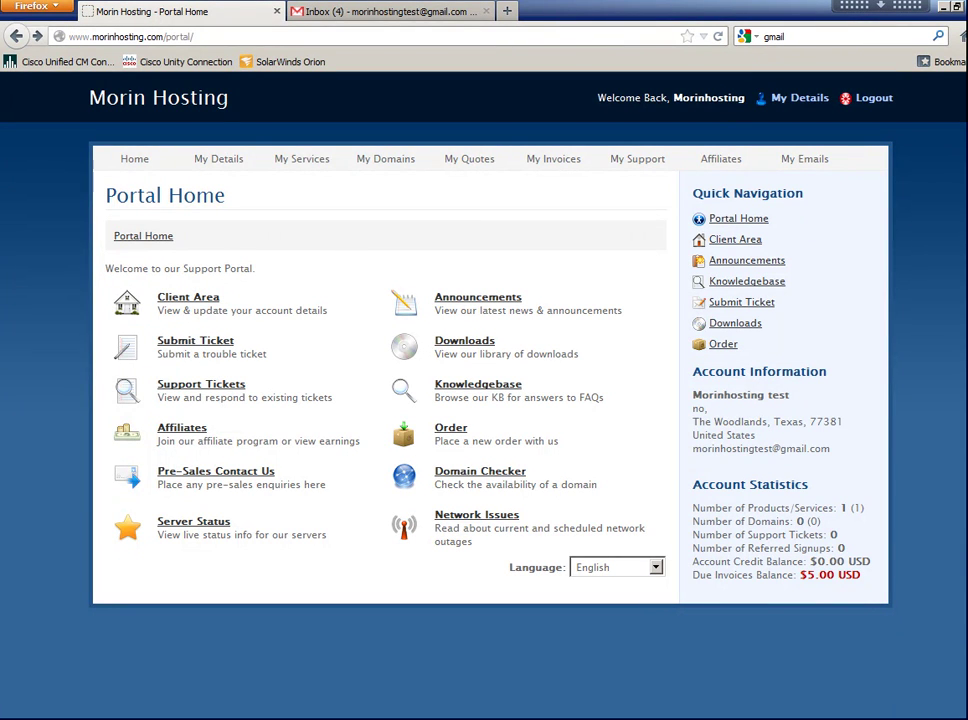
{"action": "left_click", "coordinate": [300, 159]}
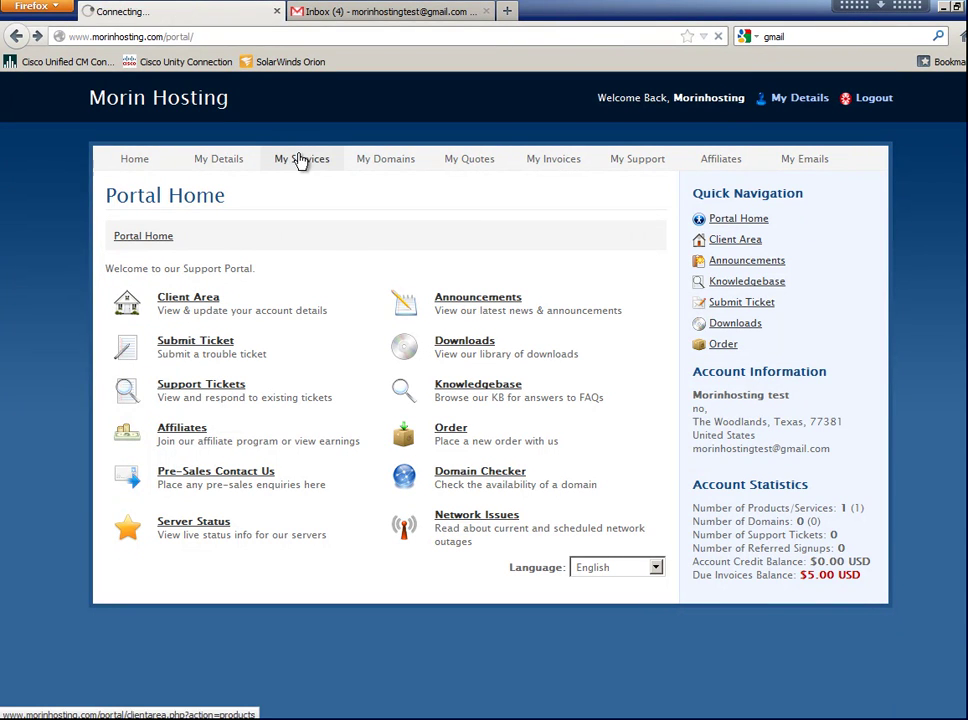
{"action": "left_click_drag", "start_coordinate": [113, 388], "coordinate": [157, 410]}
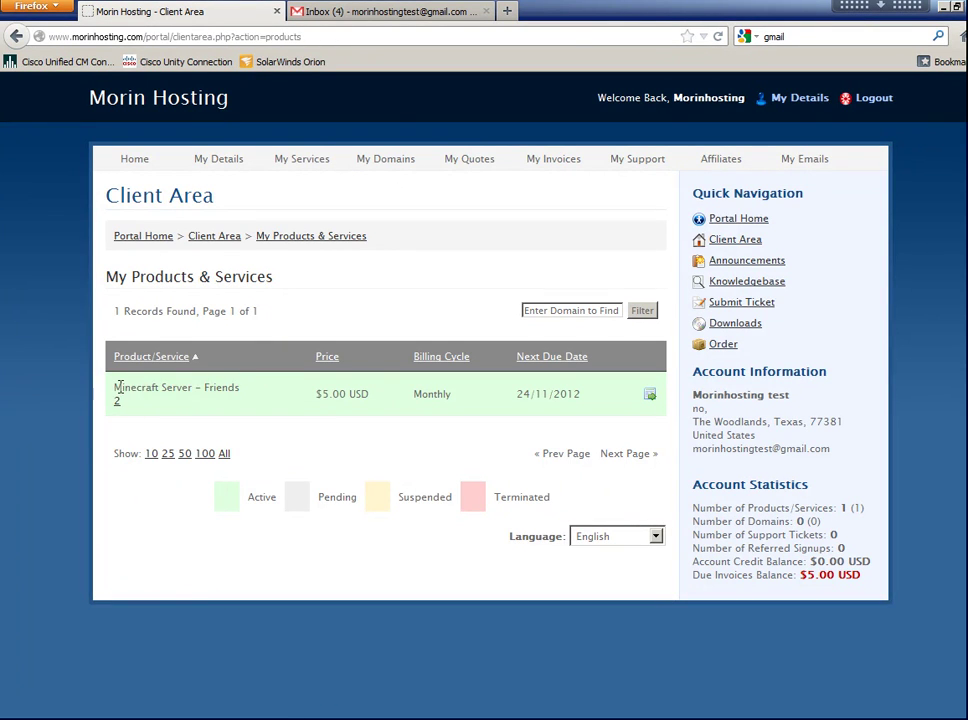
{"action": "left_click", "coordinate": [172, 406]}
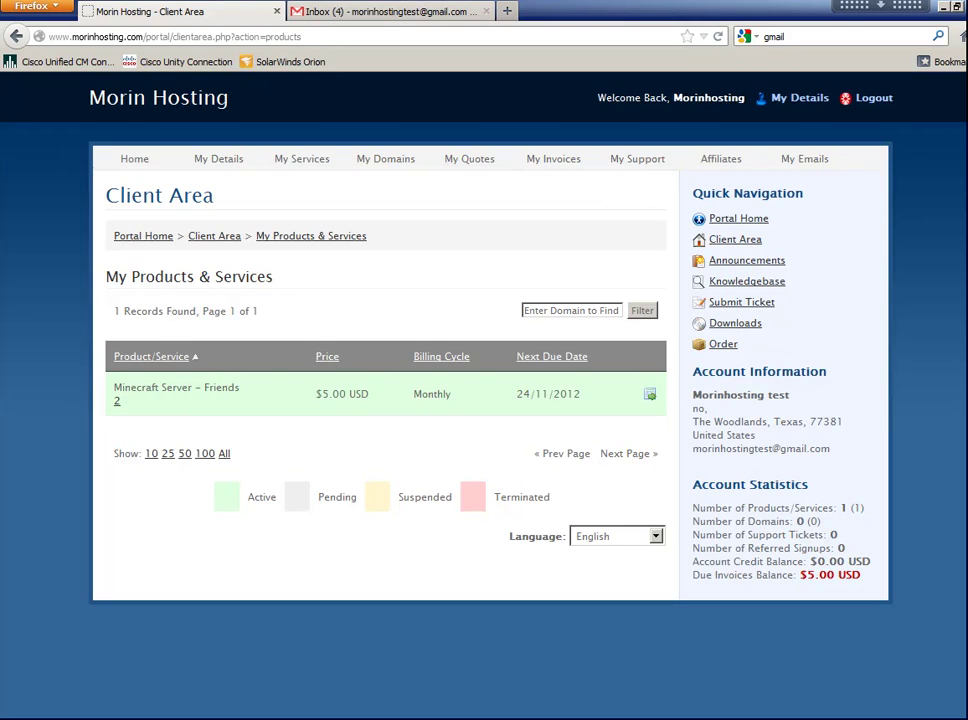
{"action": "left_click", "coordinate": [377, 12]}
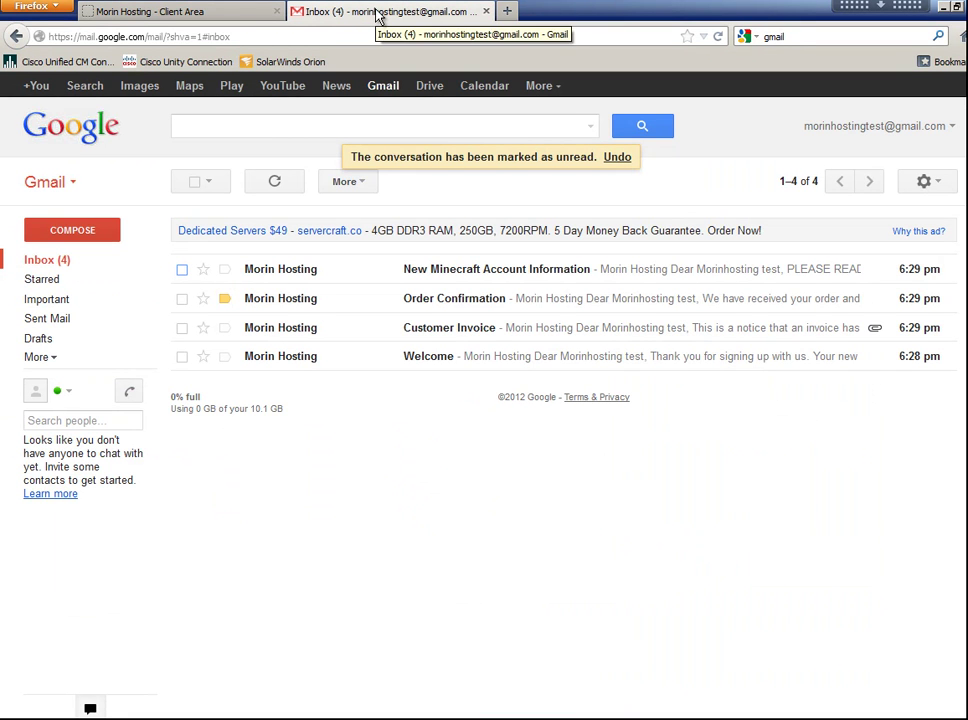
Read the Welcome, Customer Invoice and Order Confirmation emails, then open New Minecraft Account Information
{"action": "left_click", "coordinate": [433, 362]}
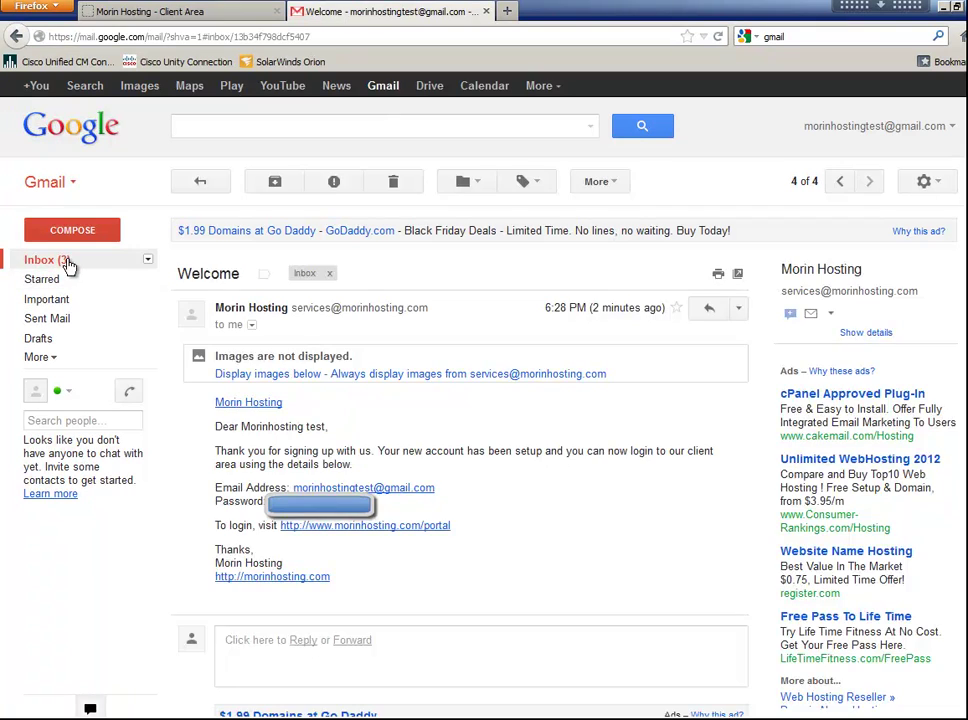
{"action": "left_click", "coordinate": [67, 261]}
{"action": "left_click", "coordinate": [449, 330]}
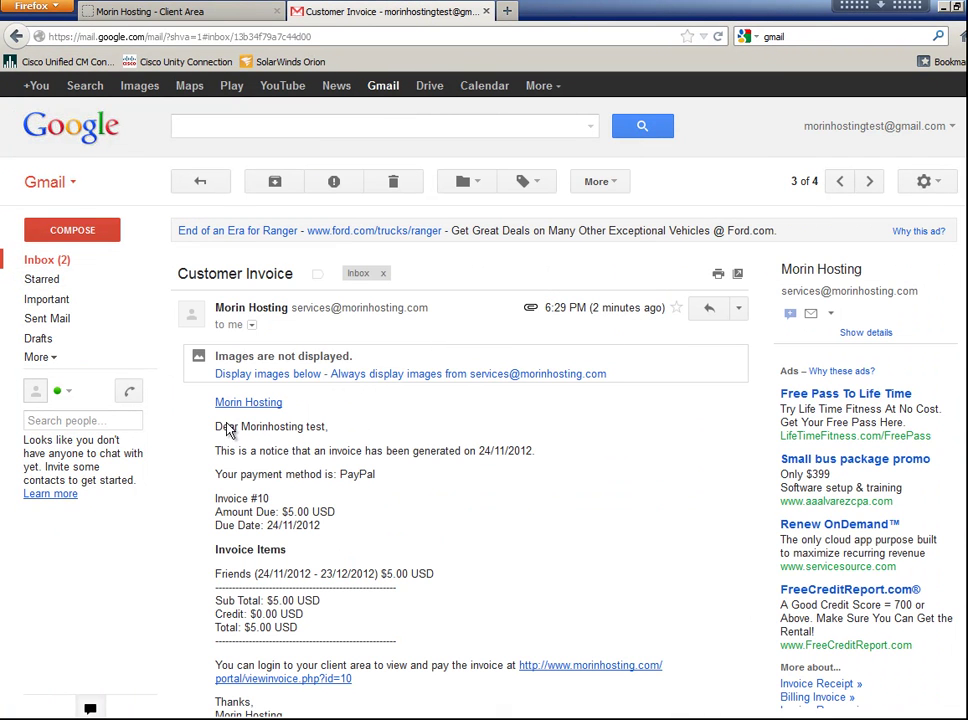
{"action": "left_click", "coordinate": [45, 268]}
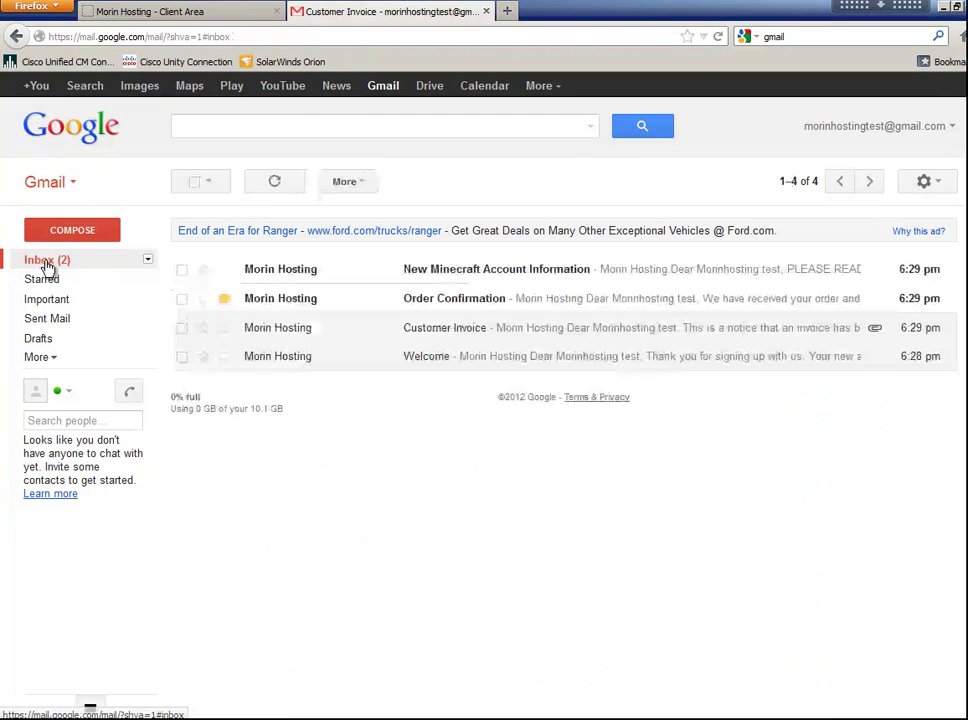
{"action": "left_click", "coordinate": [465, 305]}
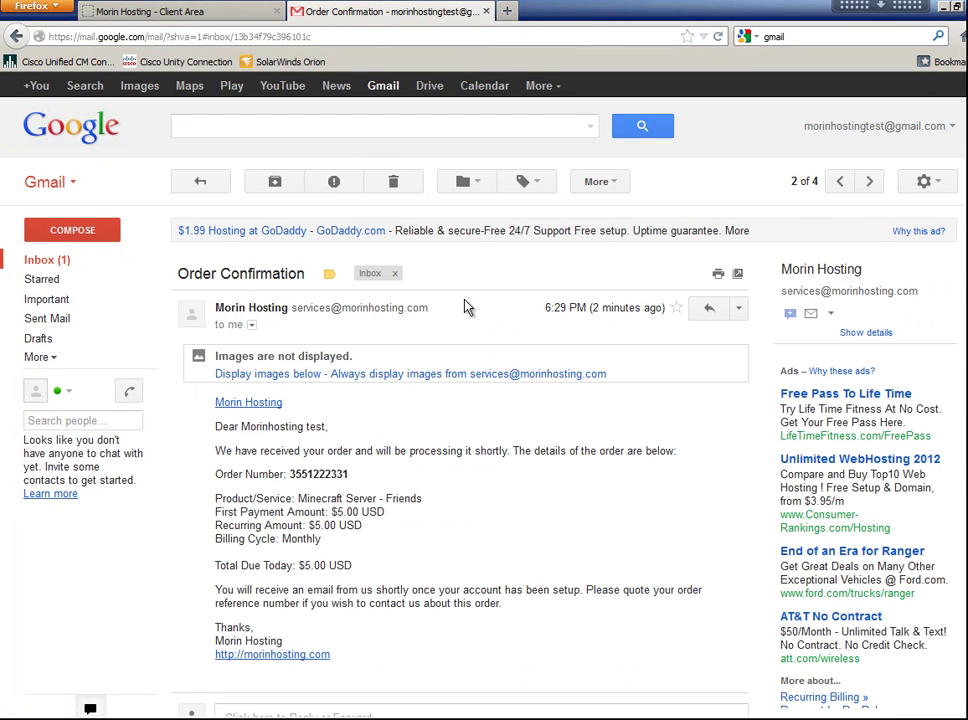
{"action": "left_click", "coordinate": [62, 262]}
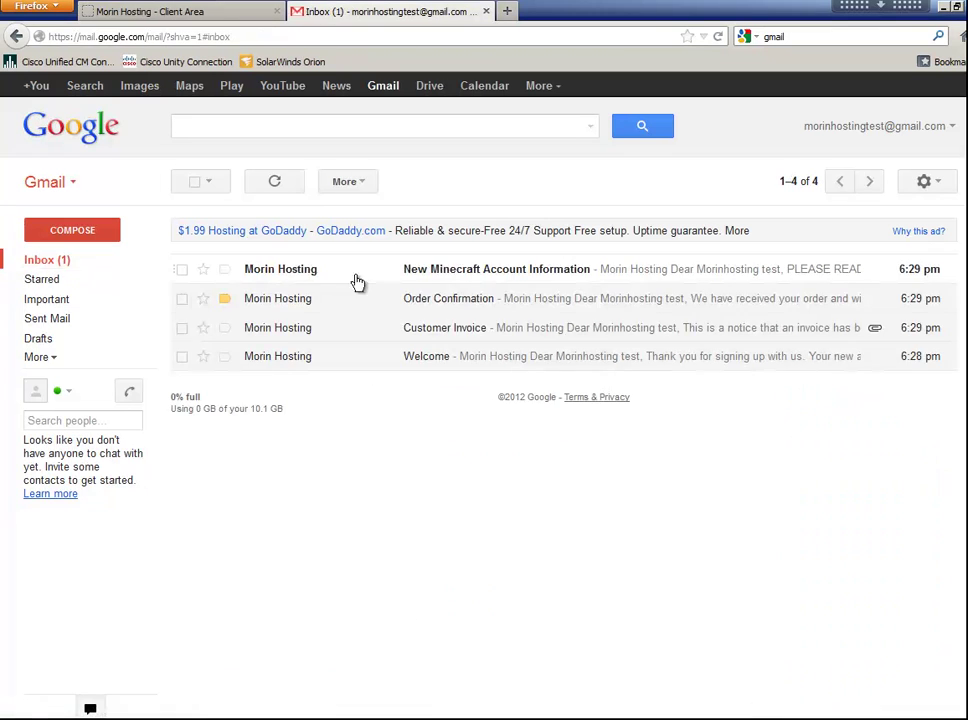
{"action": "left_click", "coordinate": [445, 273]}
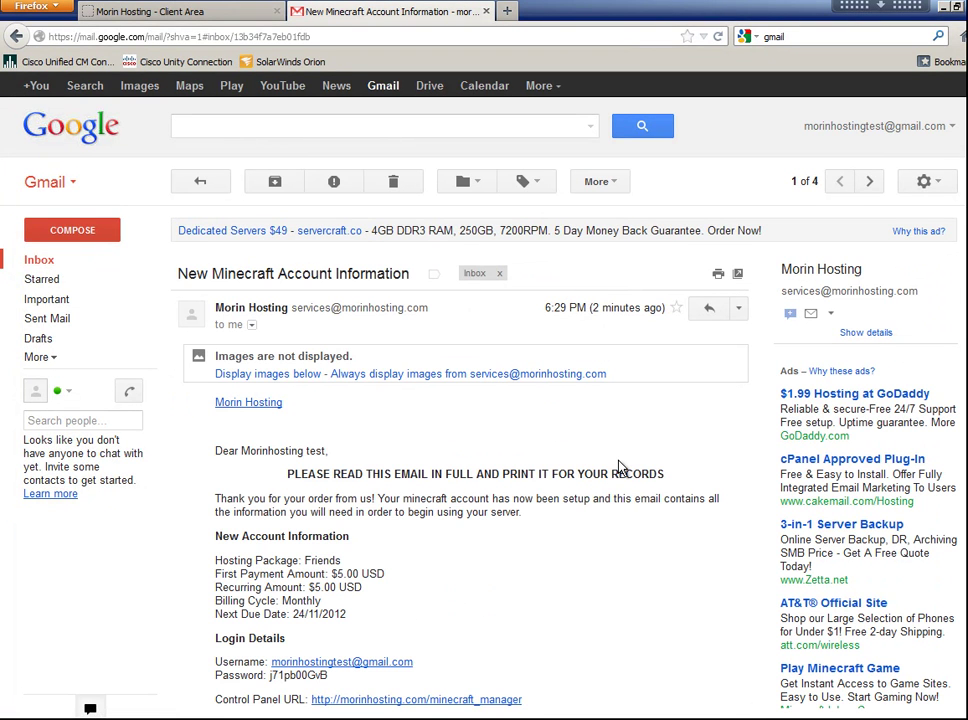
Open the email's Control Panel link in a new tab showing the Multicraft Minecraft Manager
{"action": "scroll", "coordinate": [564, 391], "scroll_direction": "down", "scroll_amount": 1}
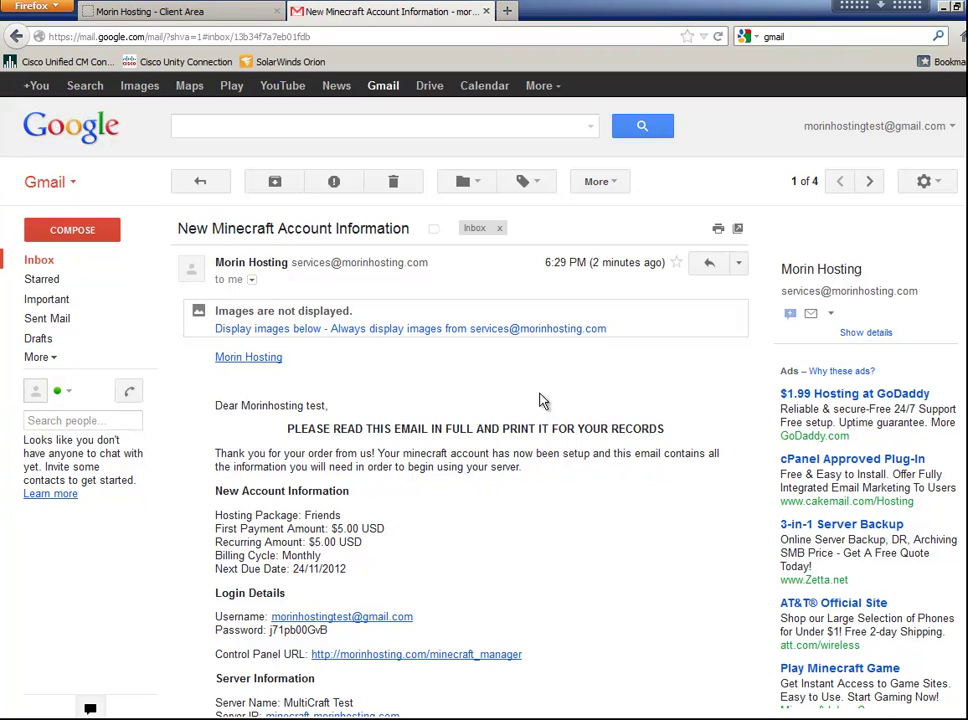
{"action": "scroll", "coordinate": [445, 400], "scroll_direction": "down", "scroll_amount": 2}
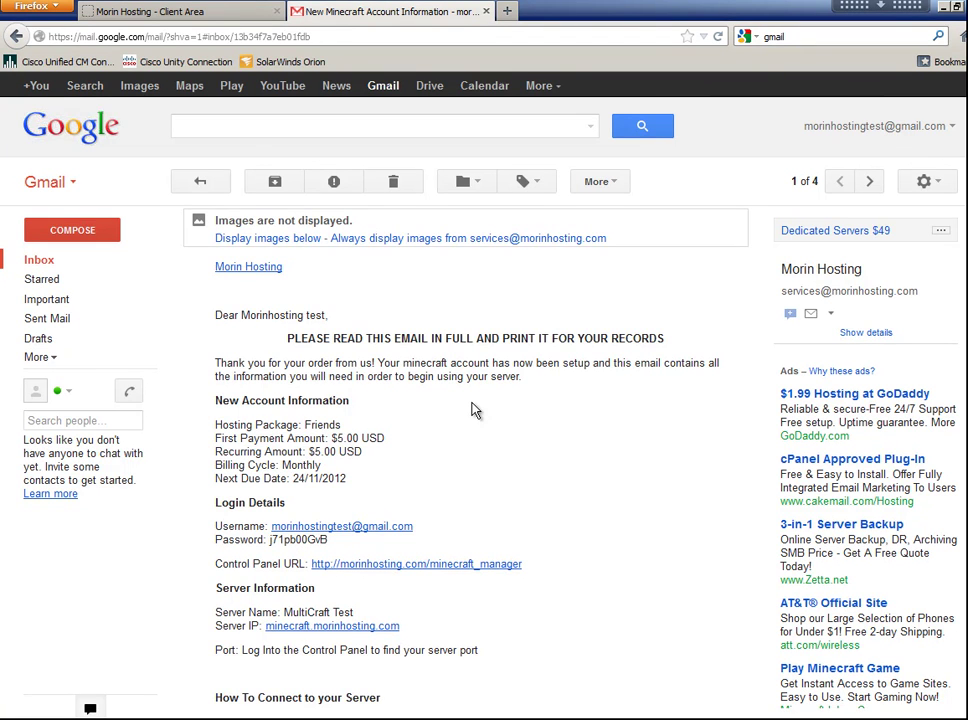
{"action": "scroll", "coordinate": [474, 410], "scroll_direction": "down", "scroll_amount": 2}
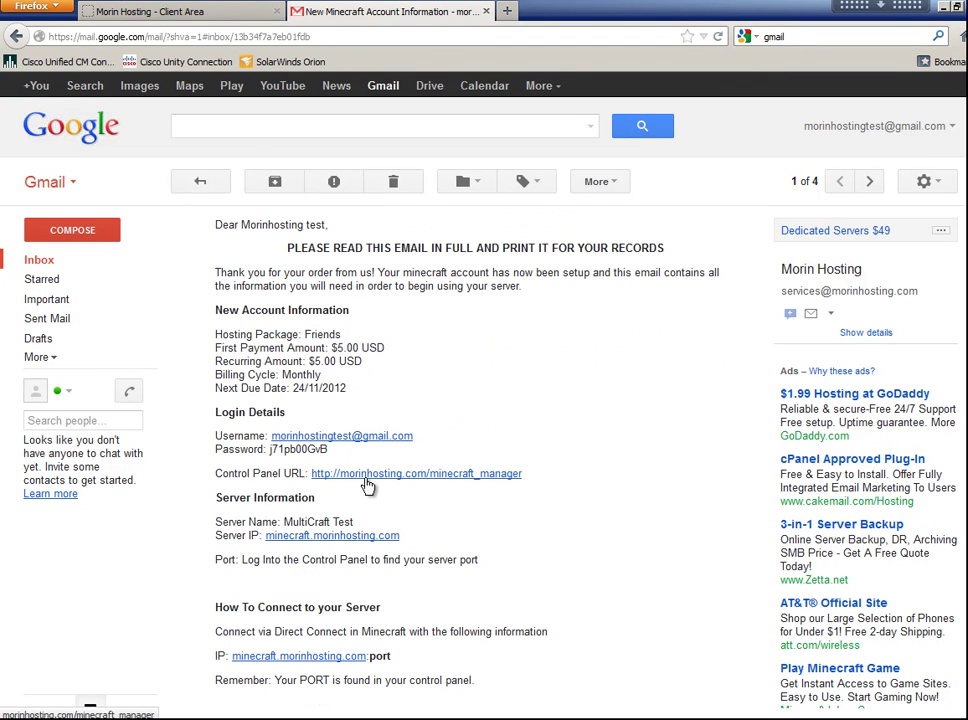
{"action": "right_click", "coordinate": [465, 483]}
{"action": "left_click", "coordinate": [500, 489]}
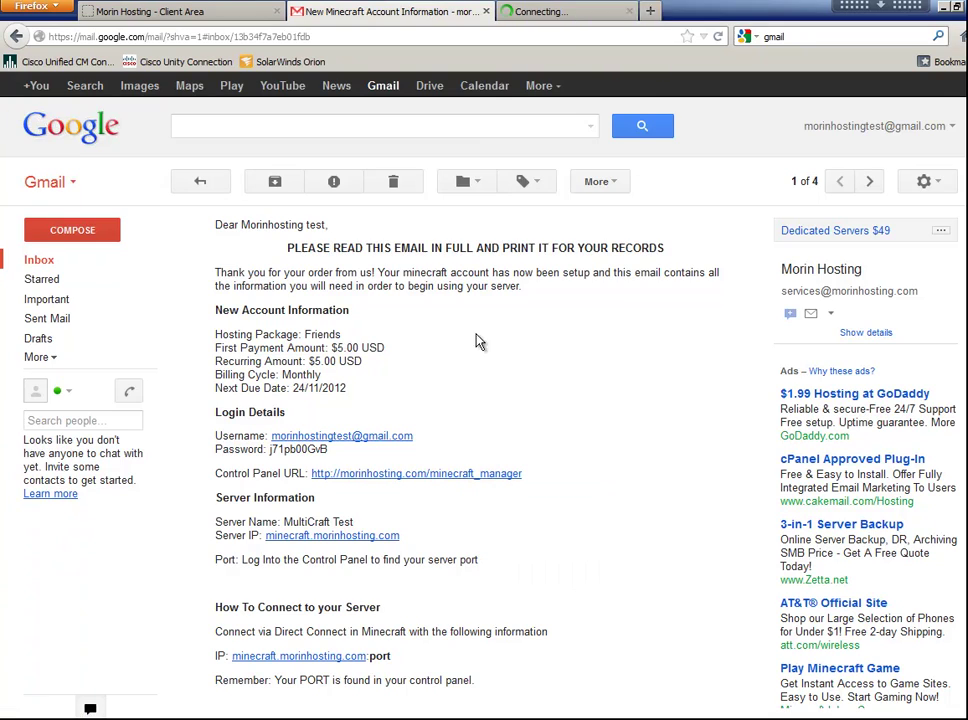
{"action": "left_click", "coordinate": [587, 15]}
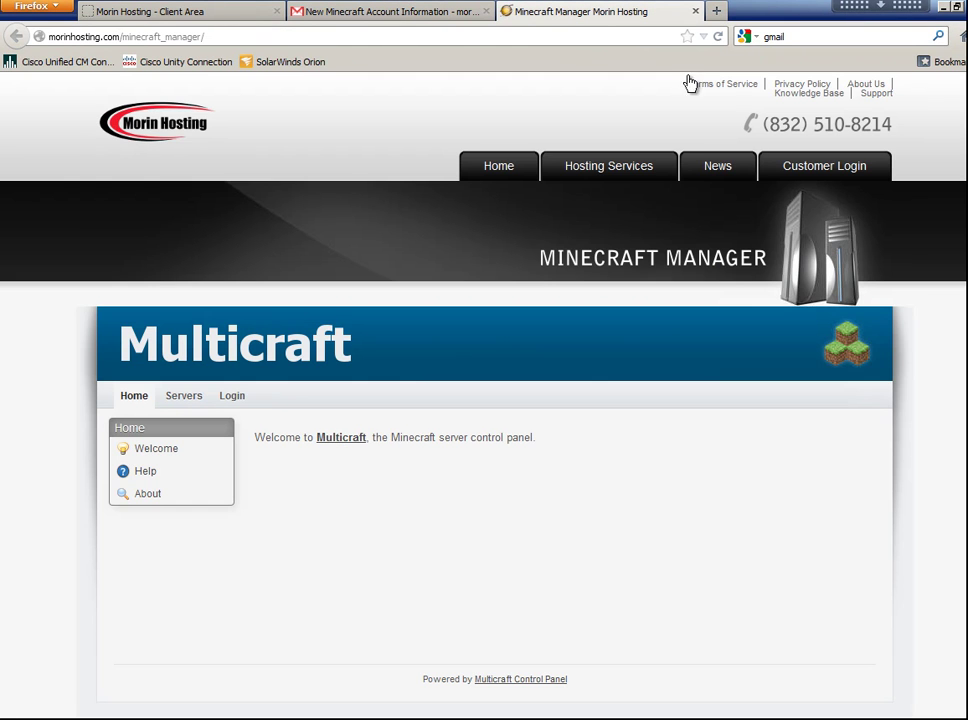
{"action": "scroll", "coordinate": [897, 346], "scroll_direction": "down", "scroll_amount": 1}
{"action": "scroll", "coordinate": [897, 346], "scroll_direction": "down", "scroll_amount": 1}
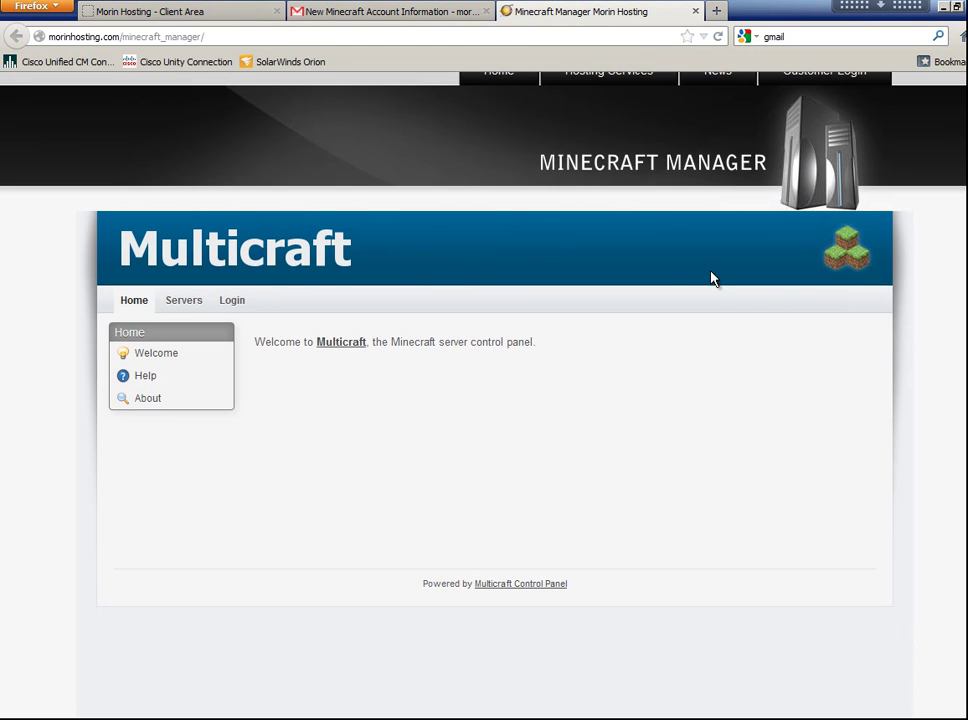
{"action": "left_click", "coordinate": [237, 303]}
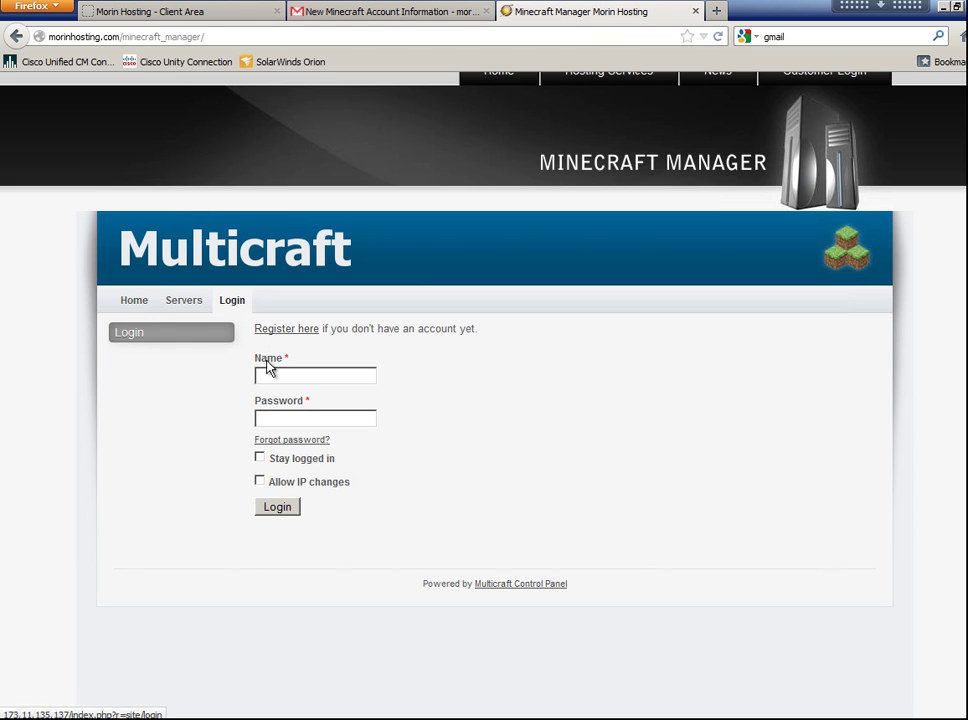
{"action": "left_click", "coordinate": [298, 13]}
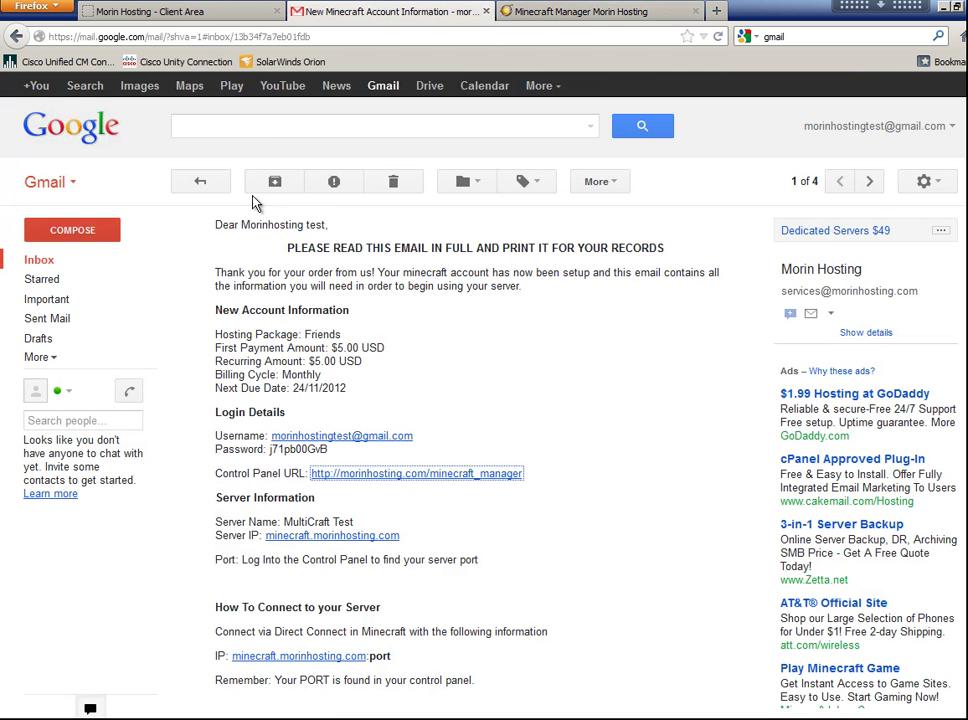
{"action": "double_click", "coordinate": [320, 451]}
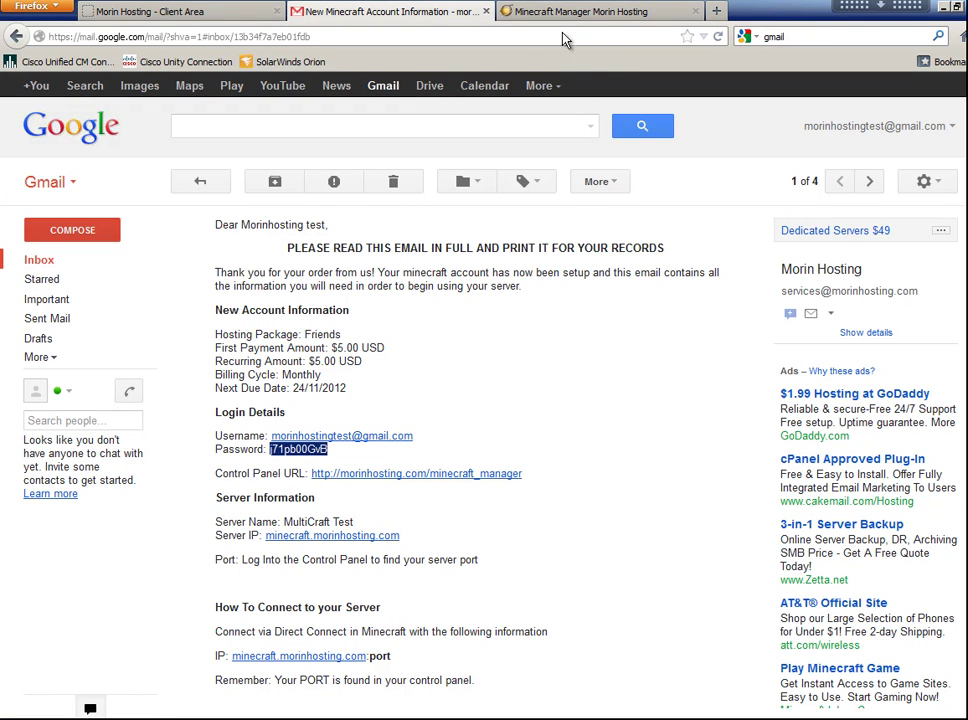
{"action": "left_click", "coordinate": [600, 12]}
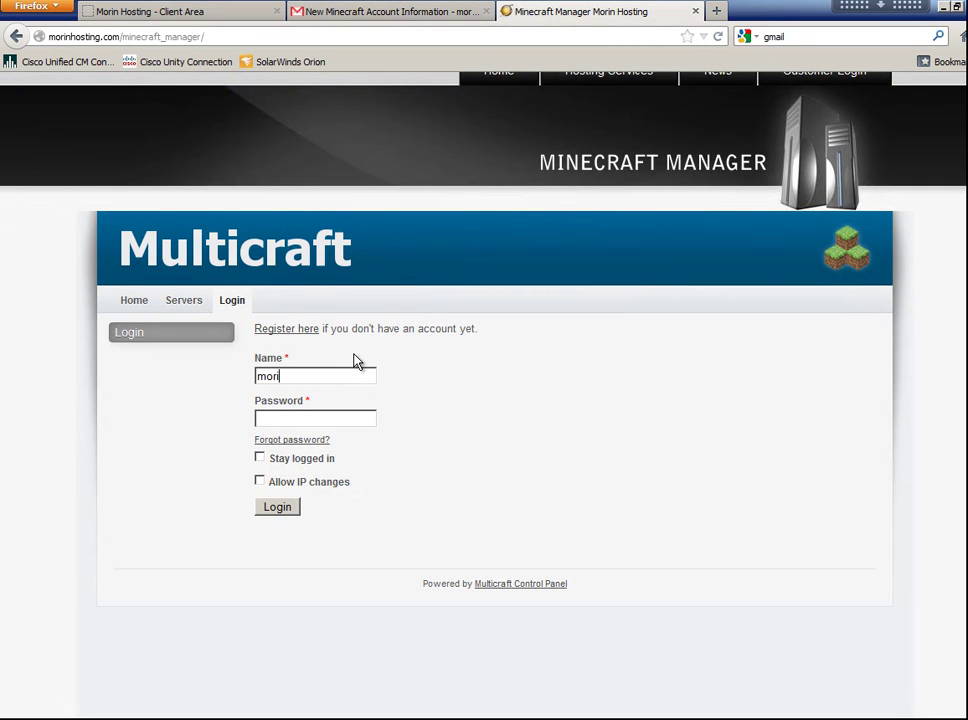
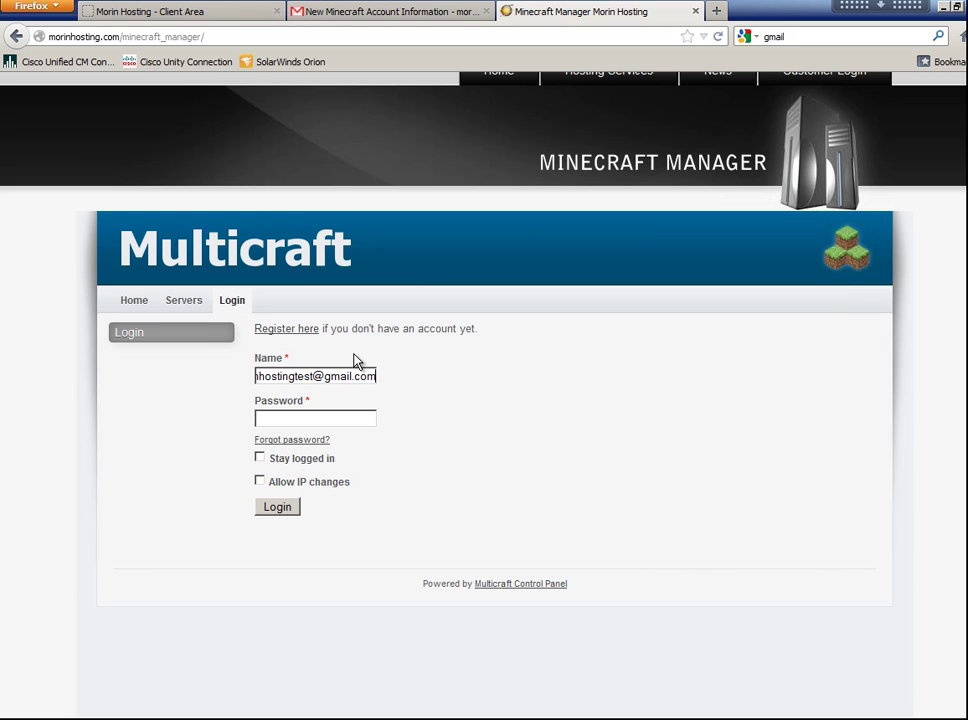
{"action": "key", "text": "ctrl+v"}
{"action": "left_click", "coordinate": [288, 507]}
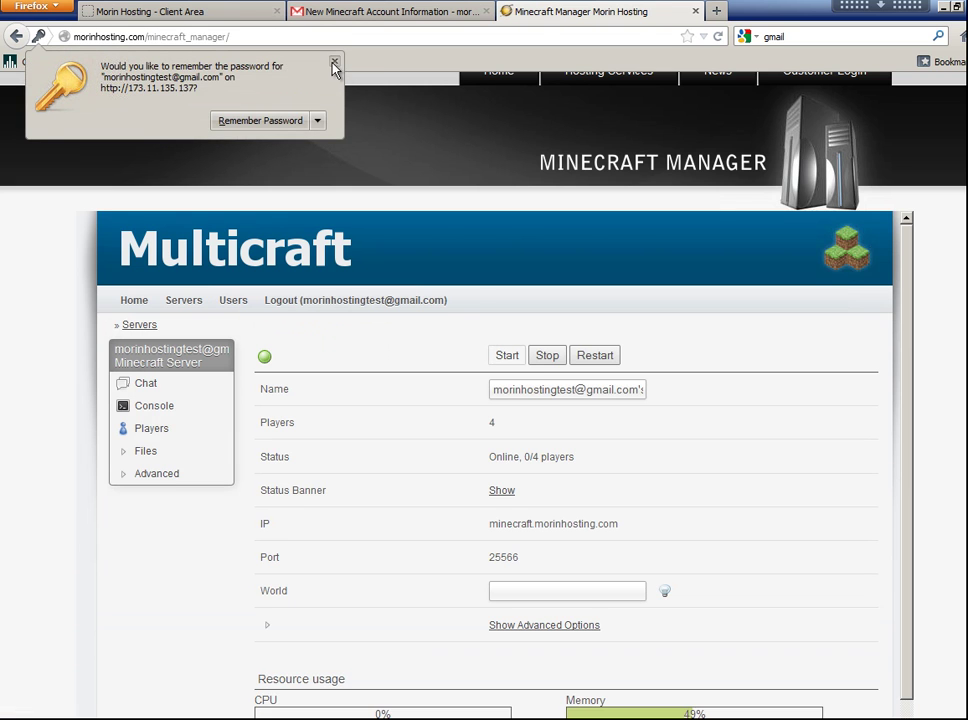
Dismiss the password prompt and review the server name, player limit and Online status
{"action": "left_click", "coordinate": [334, 63]}
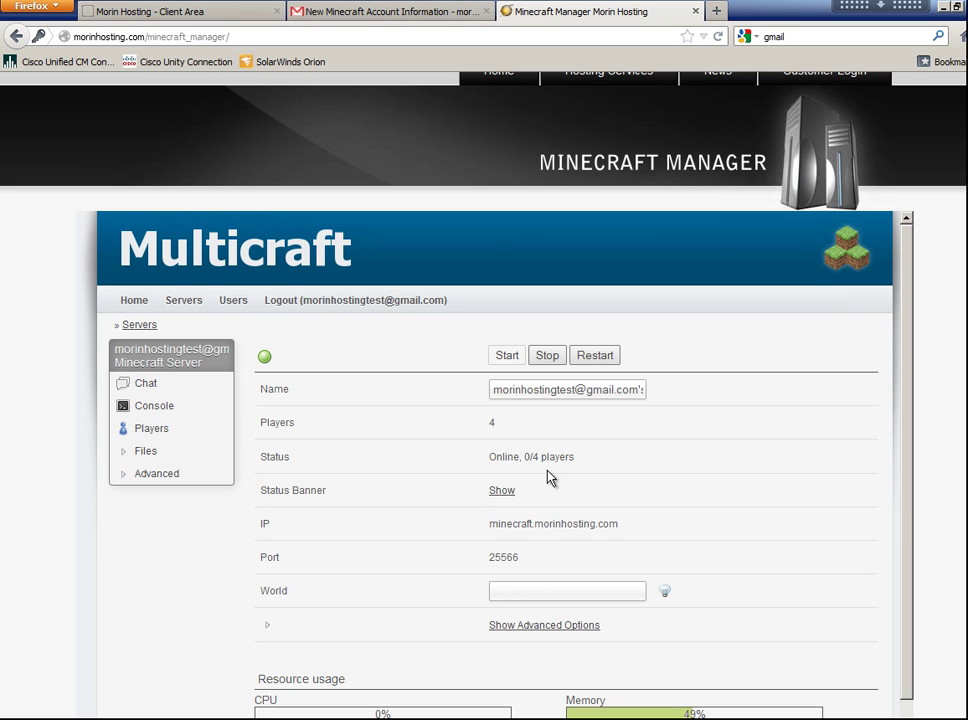
{"action": "scroll", "coordinate": [948, 432], "scroll_direction": "down", "scroll_amount": 1}
{"action": "scroll", "coordinate": [948, 432], "scroll_direction": "down", "scroll_amount": 2}
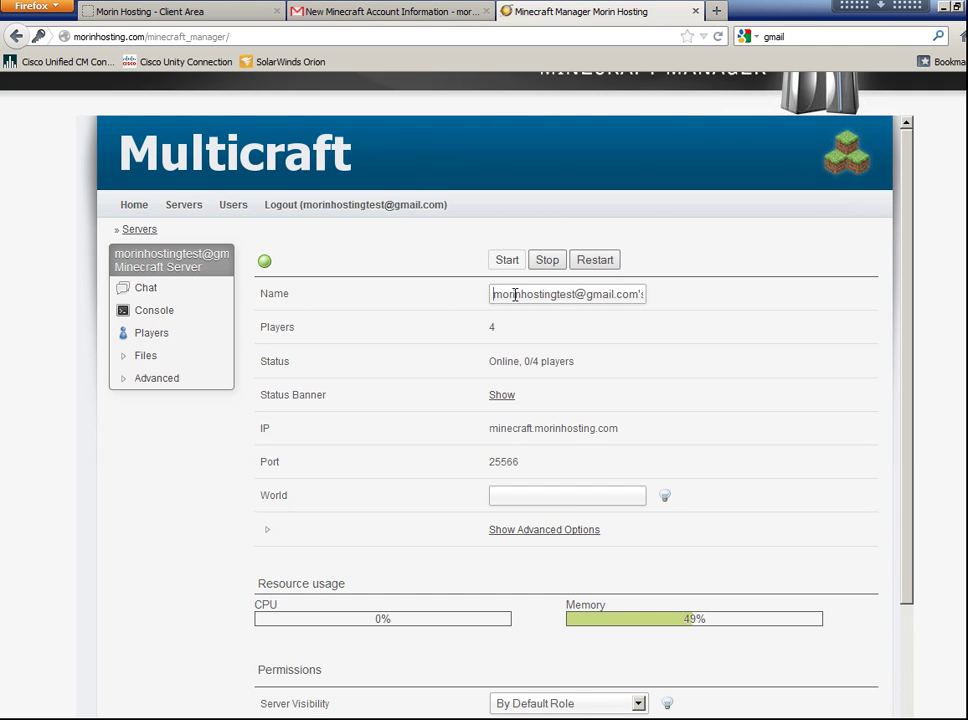
{"action": "left_click_drag", "start_coordinate": [513, 294], "coordinate": [693, 296]}
{"action": "left_click", "coordinate": [500, 333]}
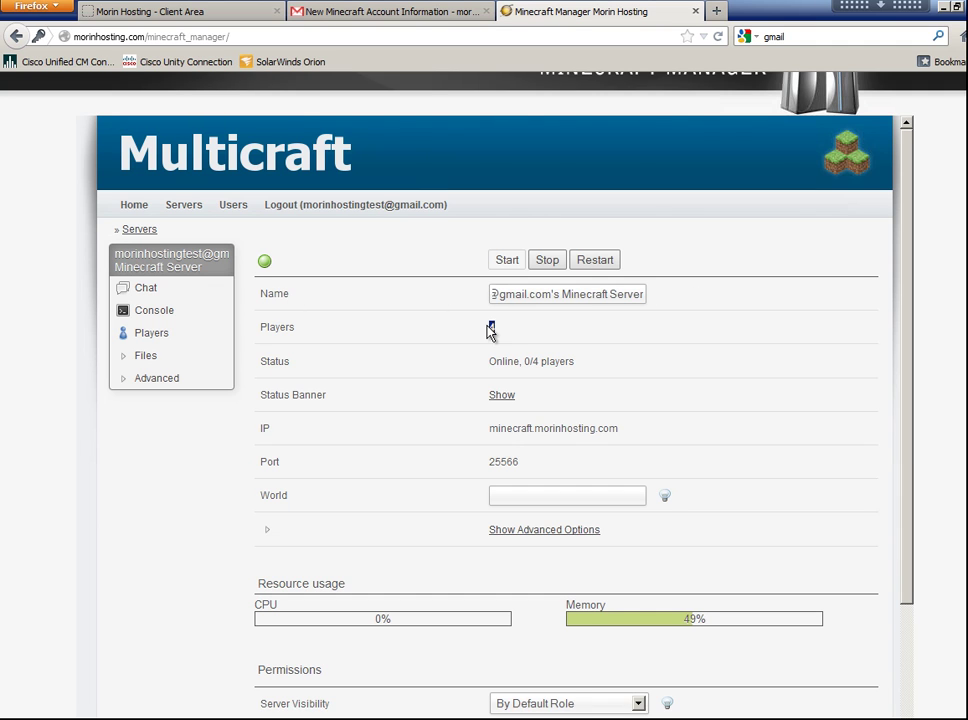
{"action": "double_click", "coordinate": [491, 328]}
{"action": "left_click", "coordinate": [498, 374]}
{"action": "double_click", "coordinate": [499, 361]}
{"action": "left_click", "coordinate": [458, 393]}
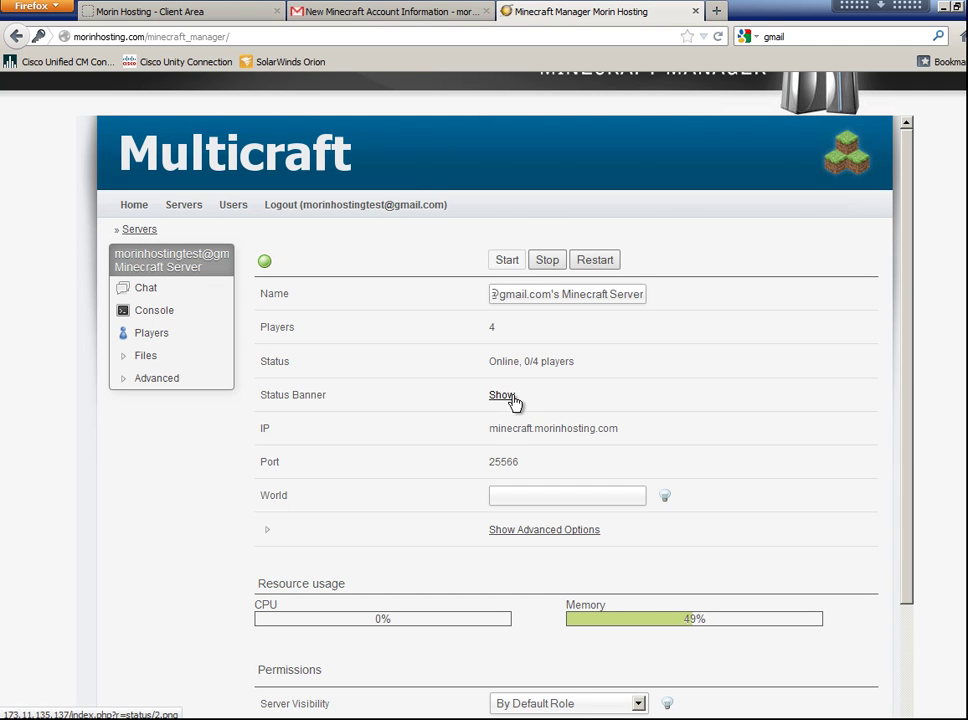
Note the server address minecraft.morinhosting.com and port 25566, briefly checking the advanced options
{"action": "left_click_drag", "start_coordinate": [489, 430], "coordinate": [620, 442]}
{"action": "double_click", "coordinate": [503, 461]}
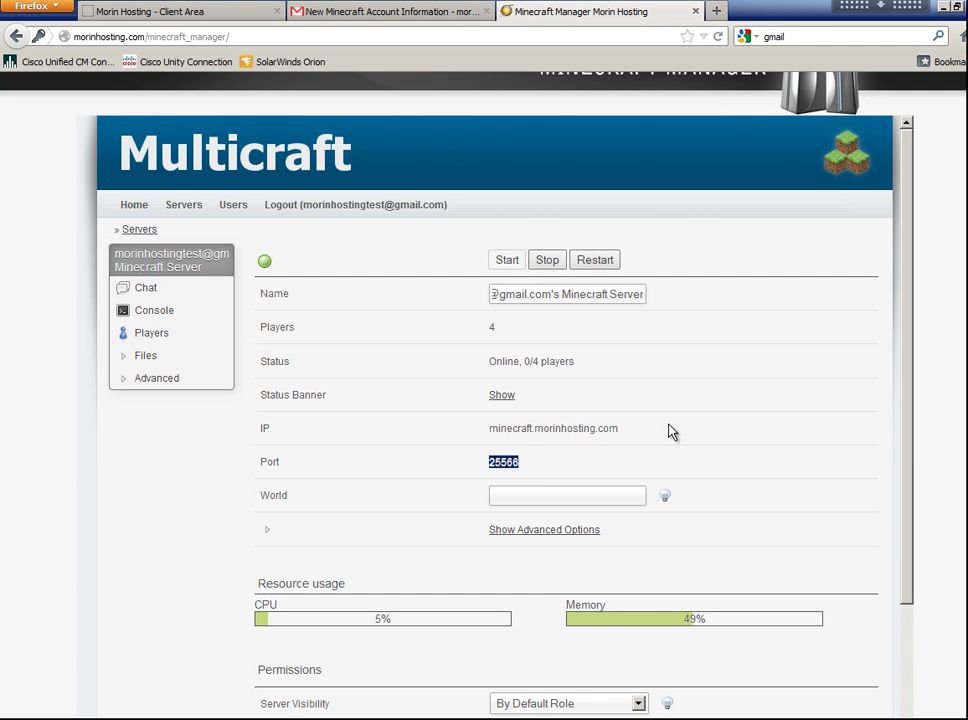
{"action": "left_click", "coordinate": [672, 429]}
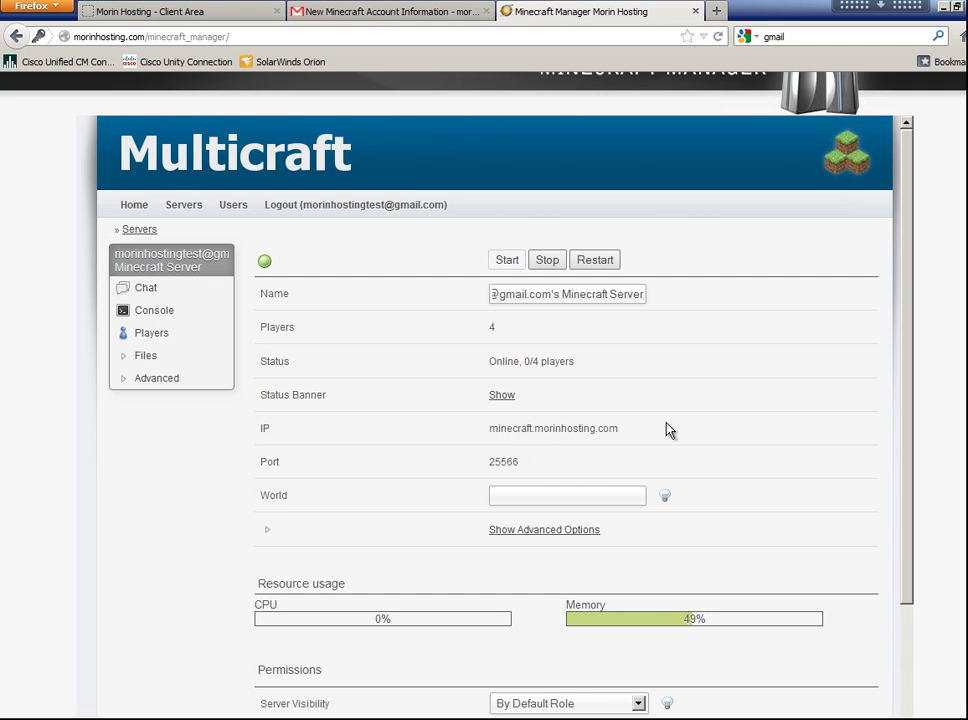
{"action": "left_click", "coordinate": [572, 531]}
{"action": "scroll", "coordinate": [391, 473], "scroll_direction": "down", "scroll_amount": 1}
{"action": "scroll", "coordinate": [490, 515], "scroll_direction": "up", "scroll_amount": 1}
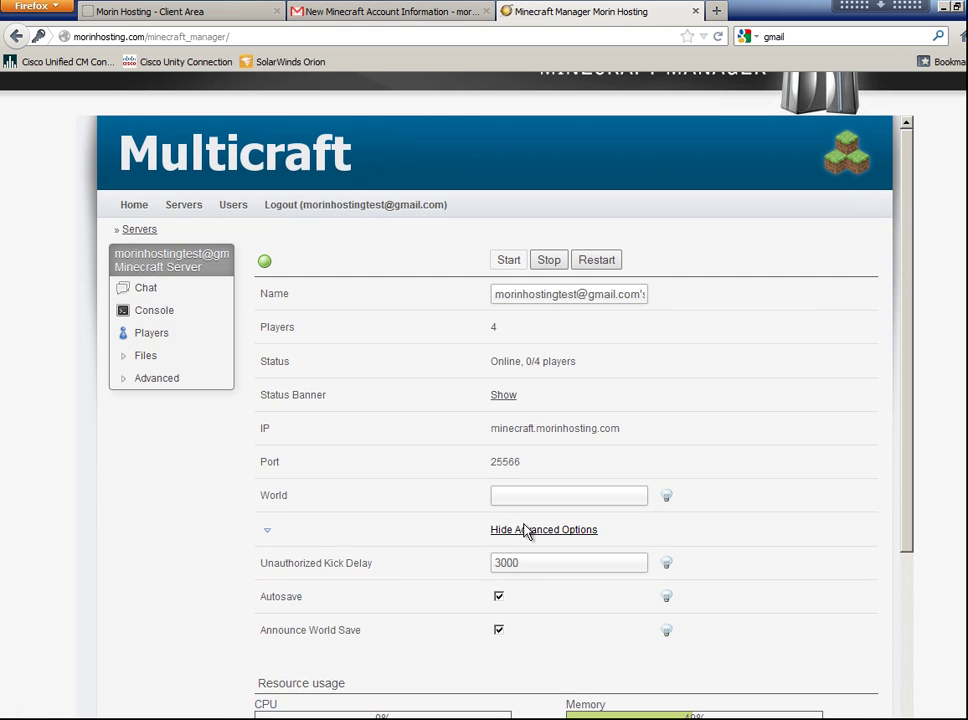
{"action": "left_click", "coordinate": [512, 529]}
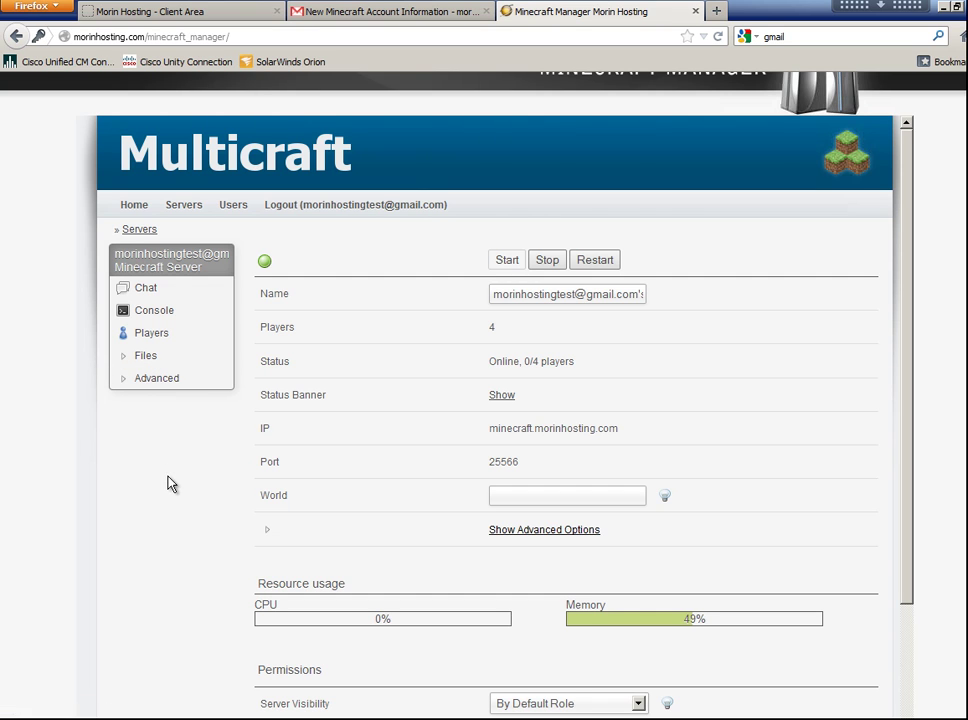
{"action": "double_click", "coordinate": [511, 461]}
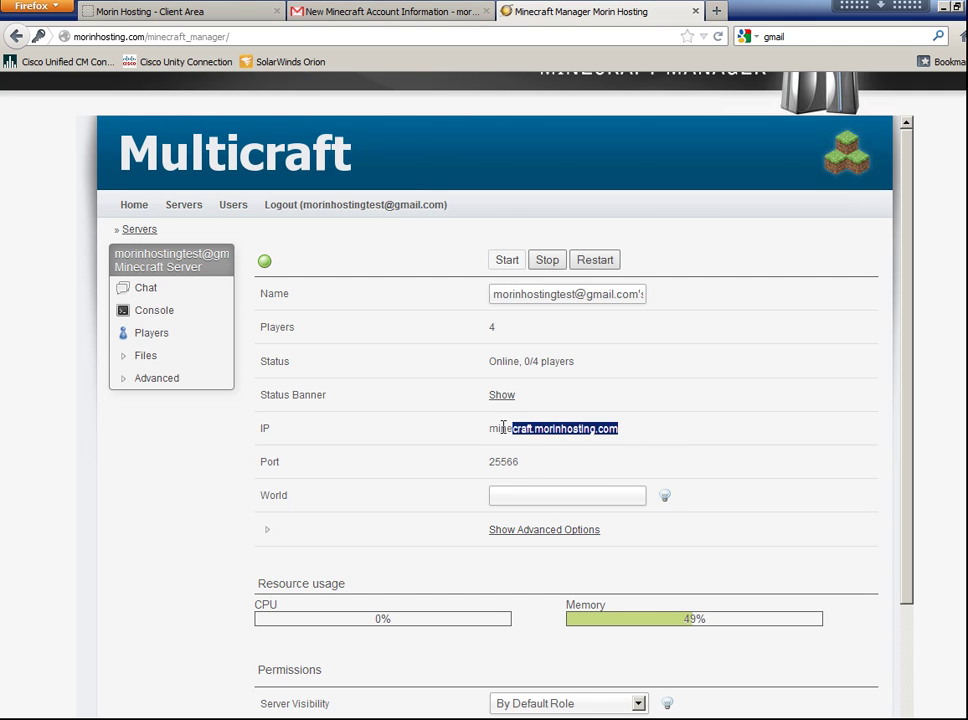
{"action": "left_click_drag", "start_coordinate": [503, 427], "coordinate": [490, 430]}
{"action": "double_click", "coordinate": [503, 461]}
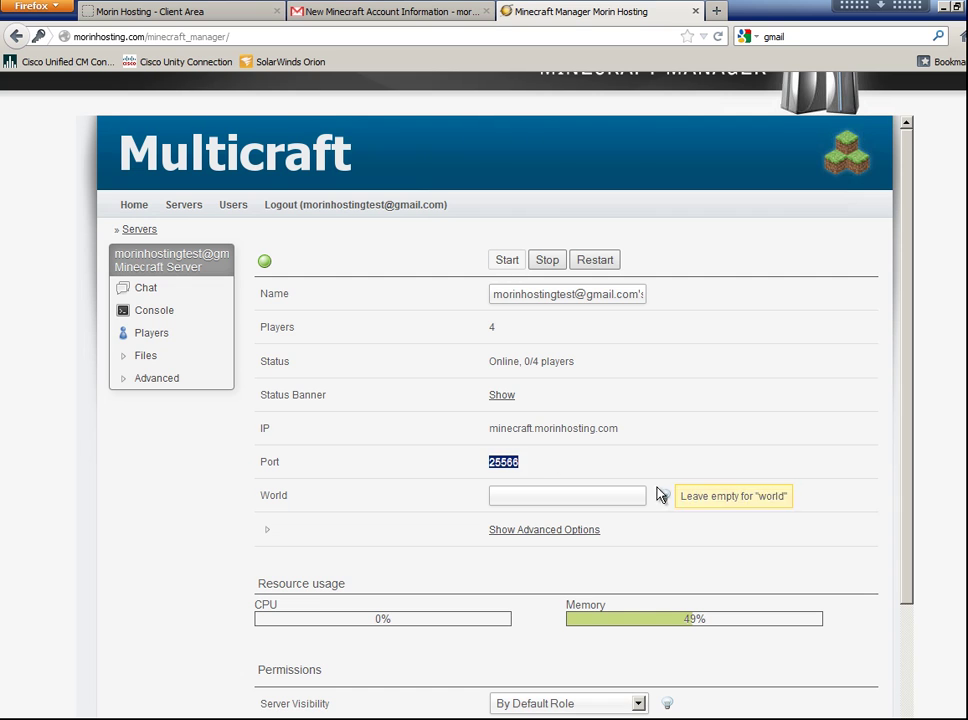
{"action": "left_click", "coordinate": [555, 462]}
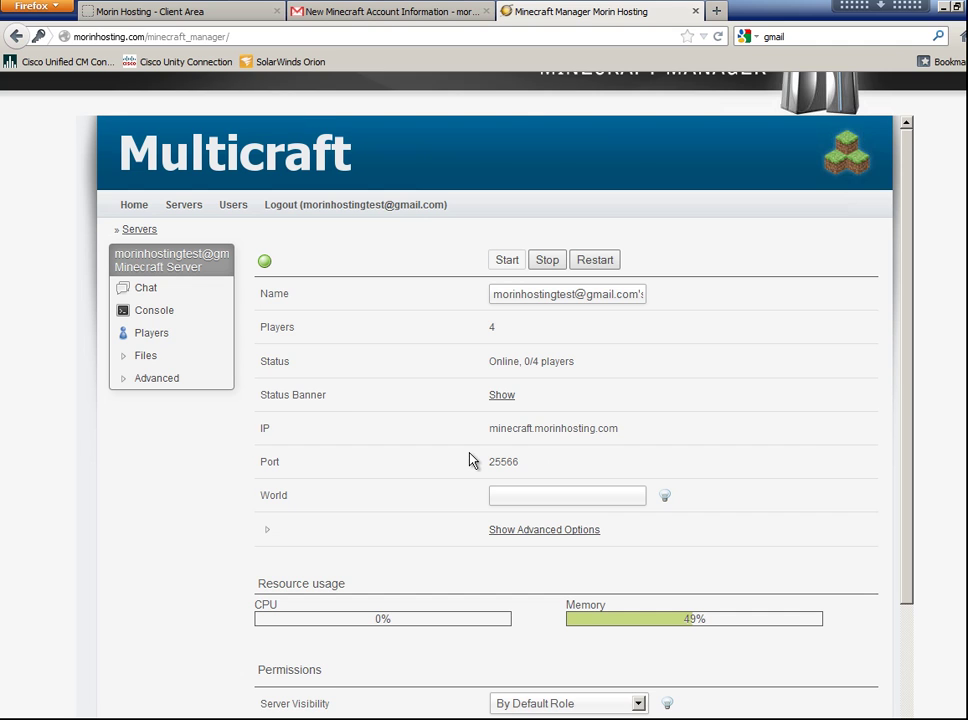
In Minecraft, Direct Connect to minecraft.morinhosting.com:25566 and join the server
{"action": "key", "text": "alt+Tab"}
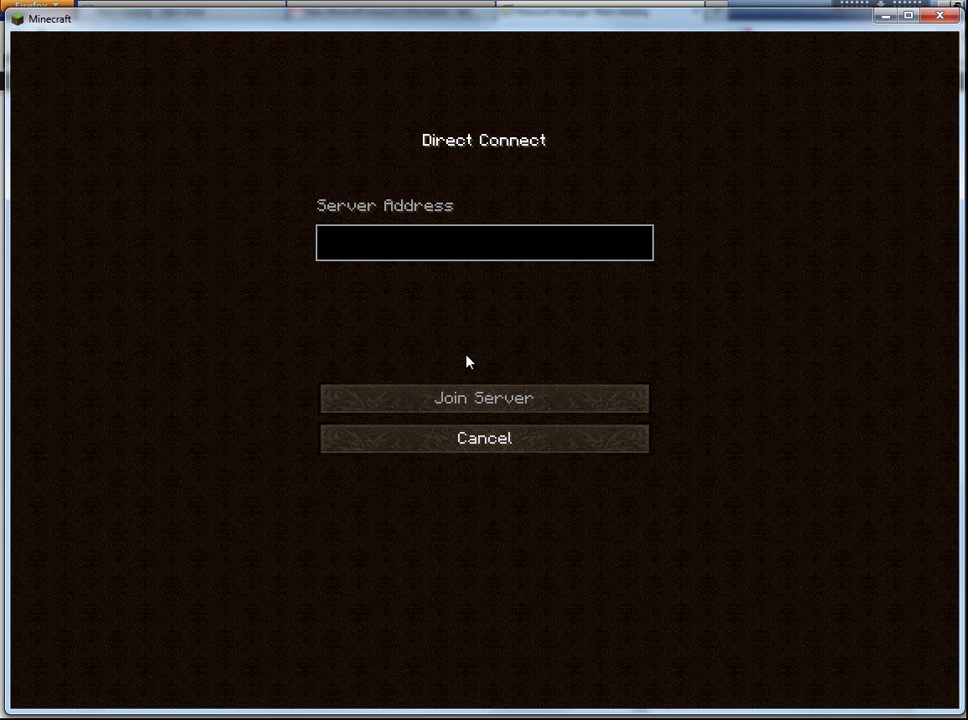
{"action": "type", "text": "minecraf"}
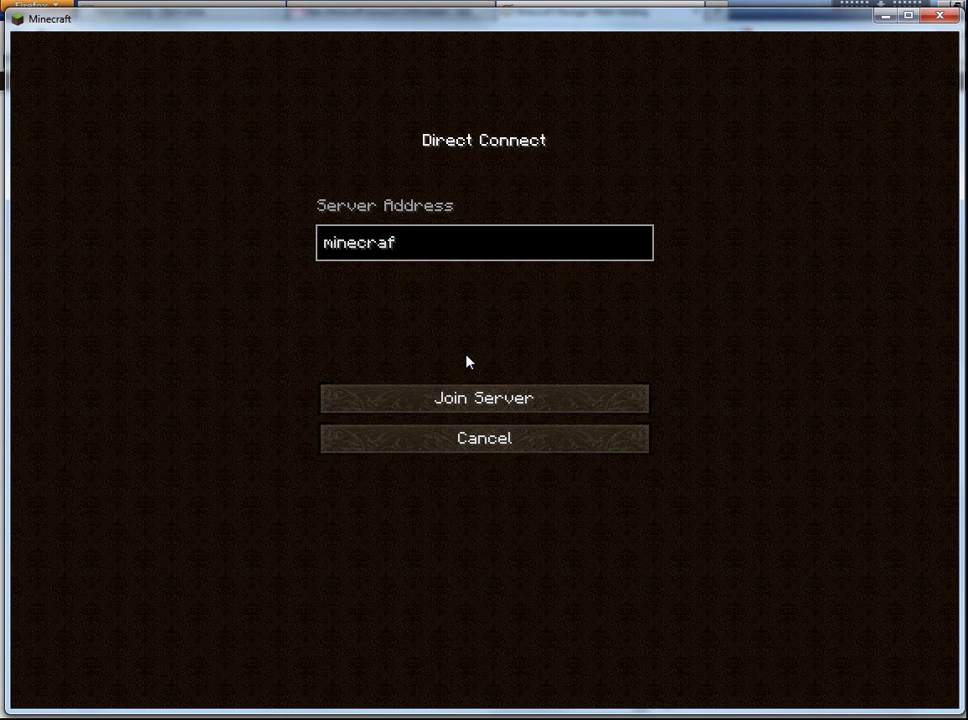
{"action": "type", "text": "t.norinhosting."}
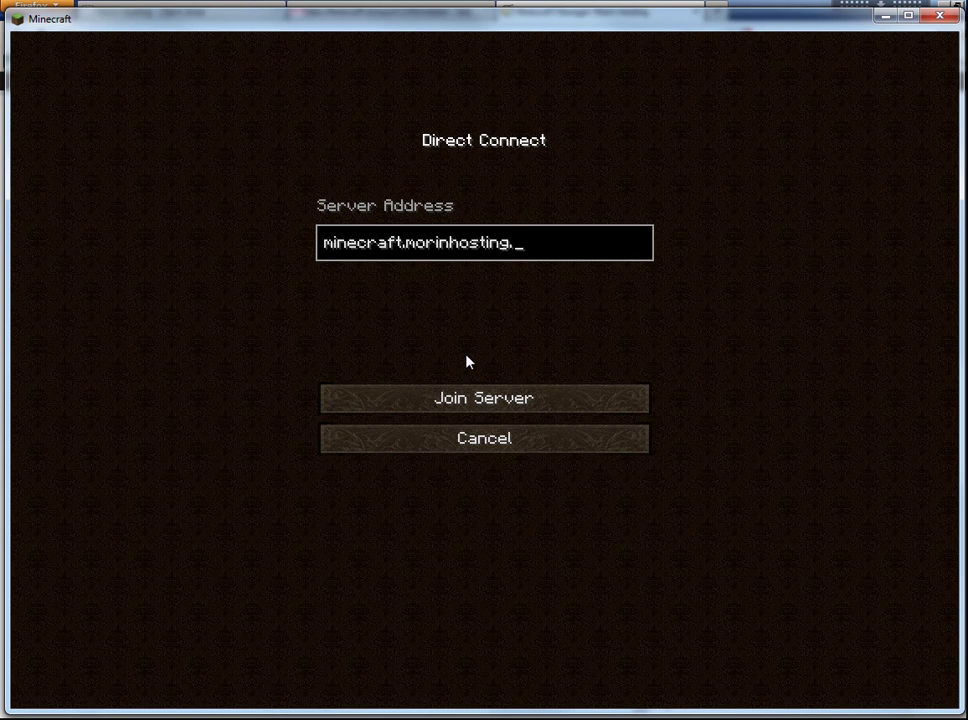
{"action": "type", "text": "com:2"}
{"action": "type", "text": "5566"}
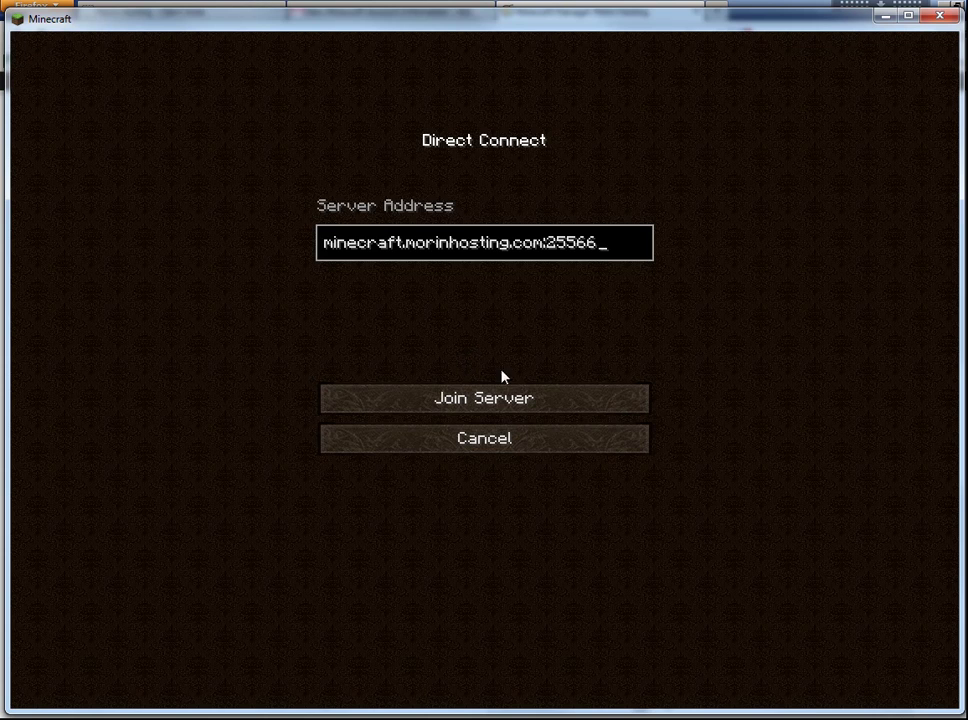
{"action": "left_click", "coordinate": [540, 398]}
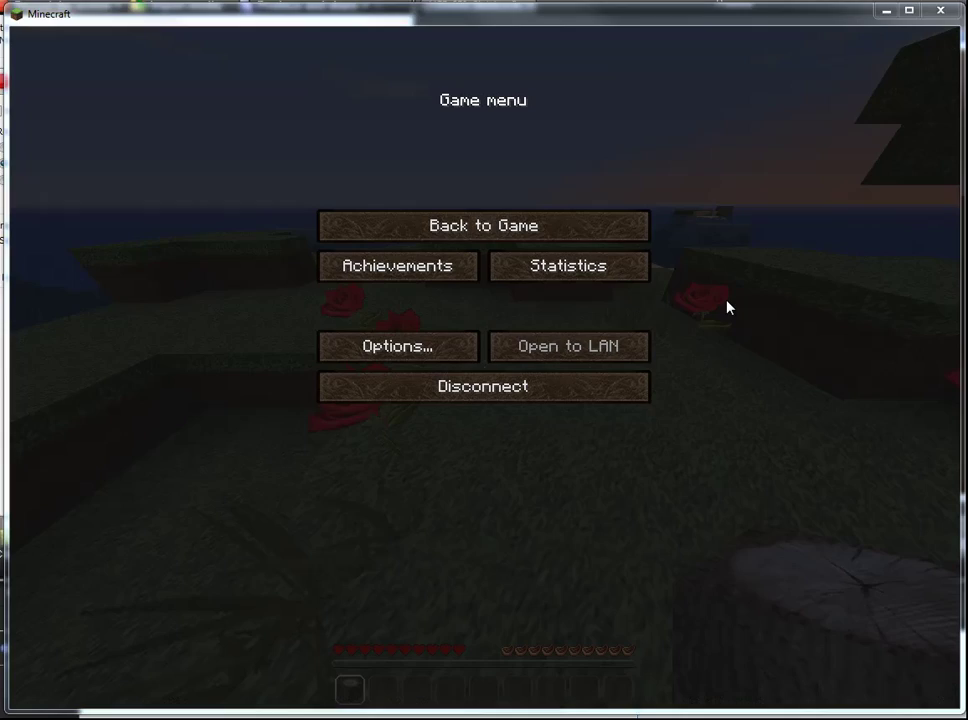
Resume the game and chop the oak tree to collect an oak log
{"action": "left_click", "coordinate": [518, 230]}
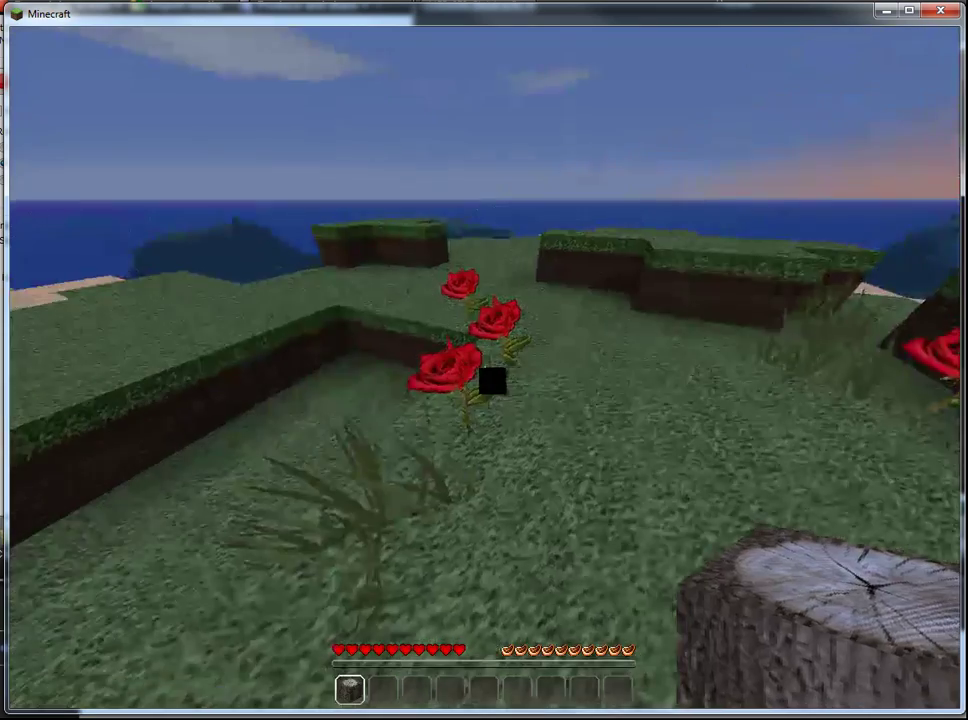
{"action": "key", "text": "w"}
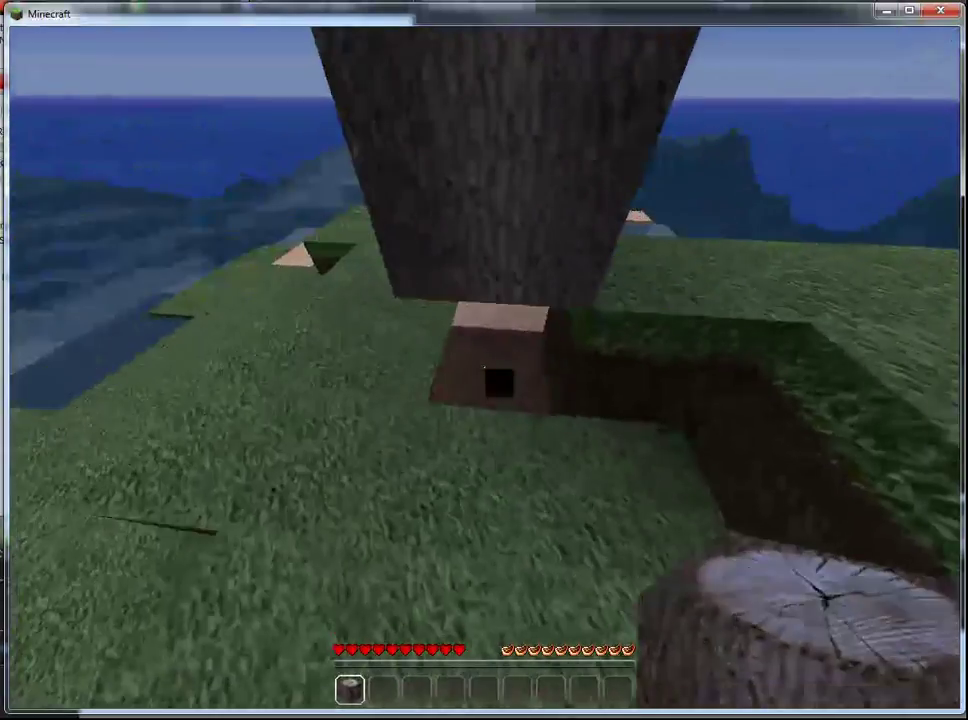
{"action": "right_click", "coordinate": [500, 385]}
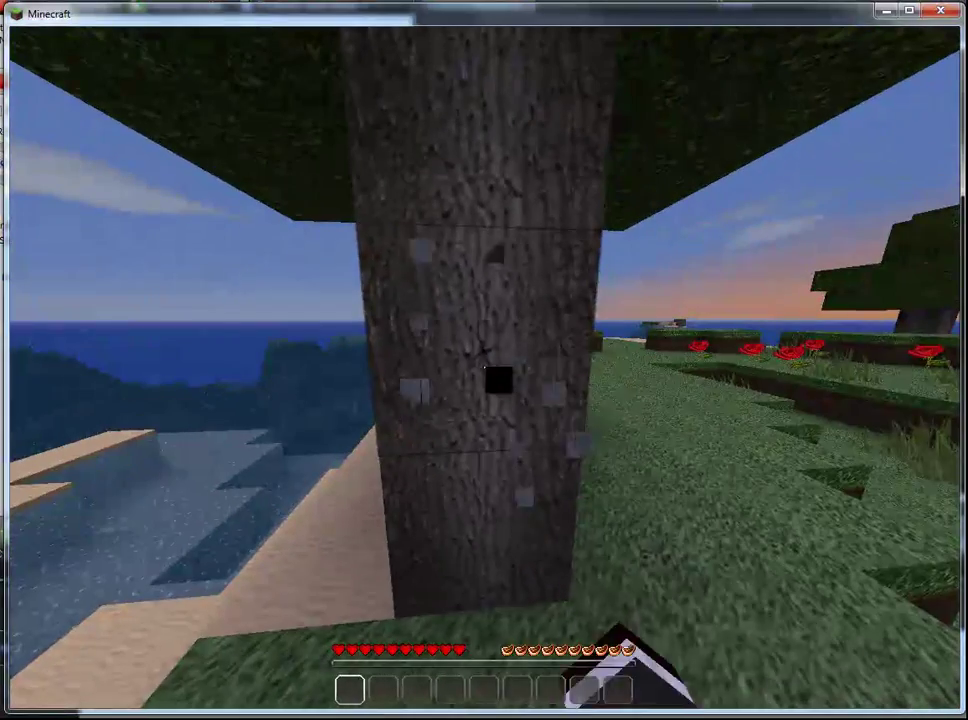
{"action": "left_click_drag", "start_coordinate": [498, 378], "coordinate": [498, 380]}
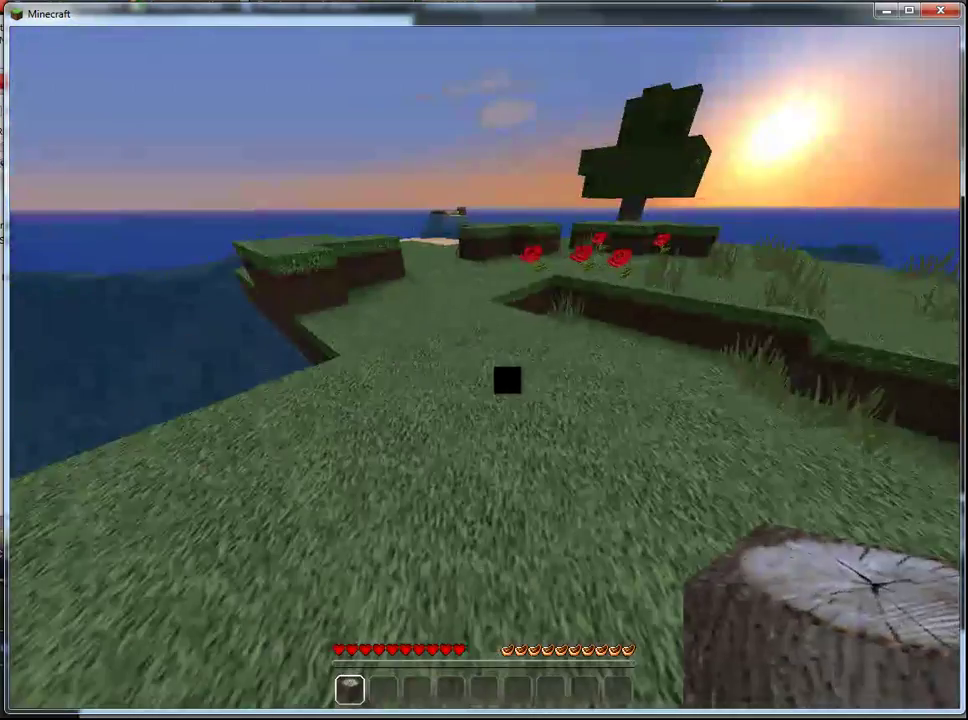
{"action": "right_click", "coordinate": [498, 385]}
{"action": "left_click_drag", "start_coordinate": [500, 390], "coordinate": [499, 380]}
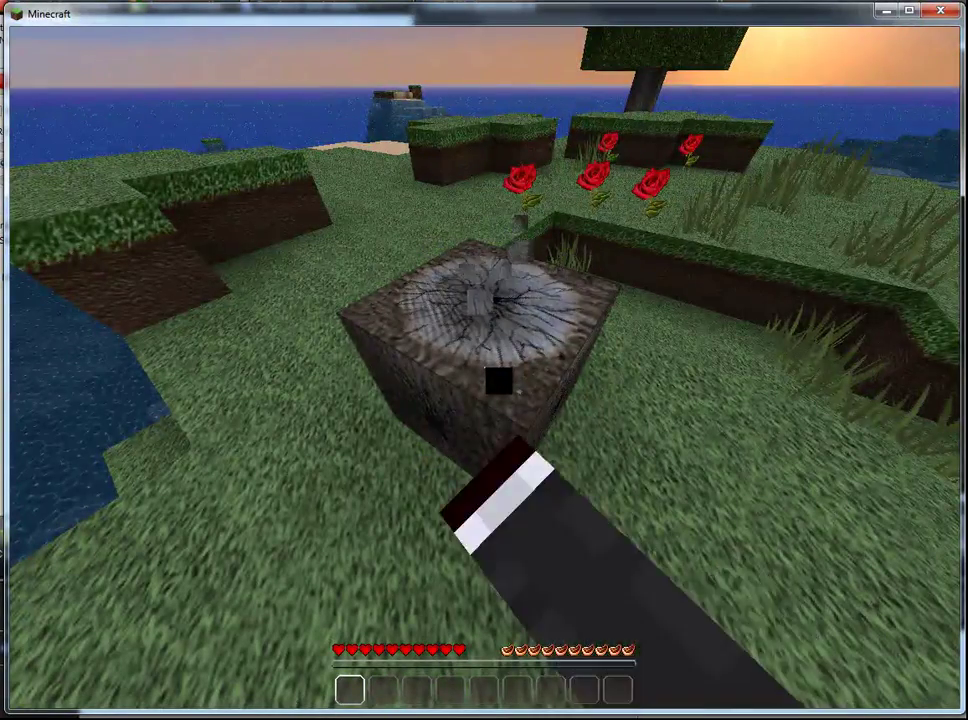
{"action": "left_click_drag", "start_coordinate": [498, 380], "coordinate": [495, 354]}
Craft the oak log into four planks and place one plank in each crafting slot
{"action": "key", "text": "e"}
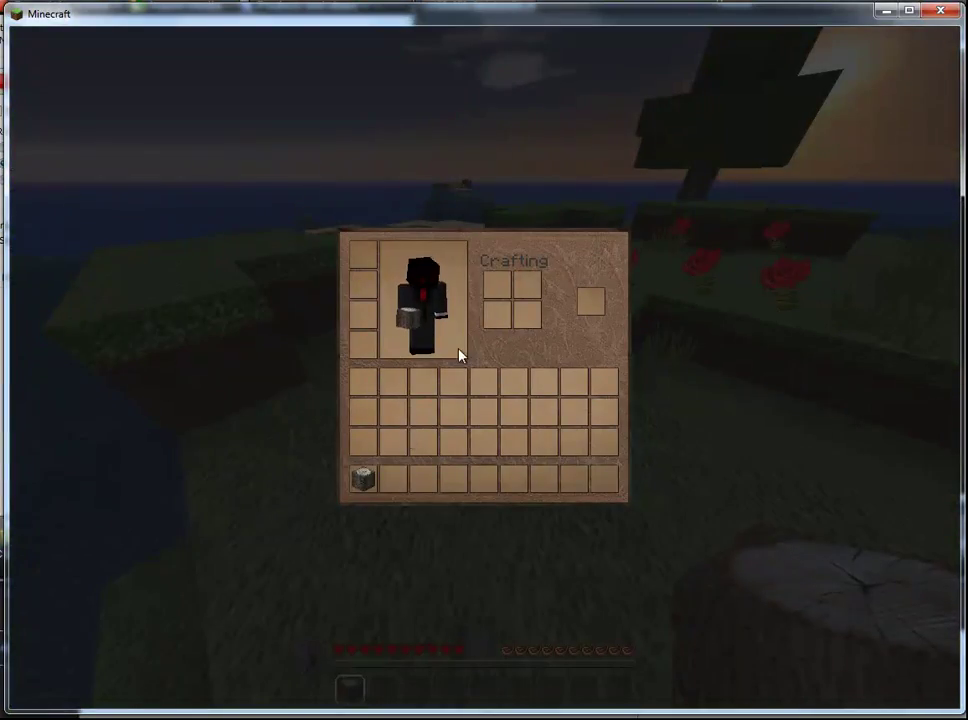
{"action": "left_click", "coordinate": [362, 478]}
{"action": "left_click", "coordinate": [527, 314]}
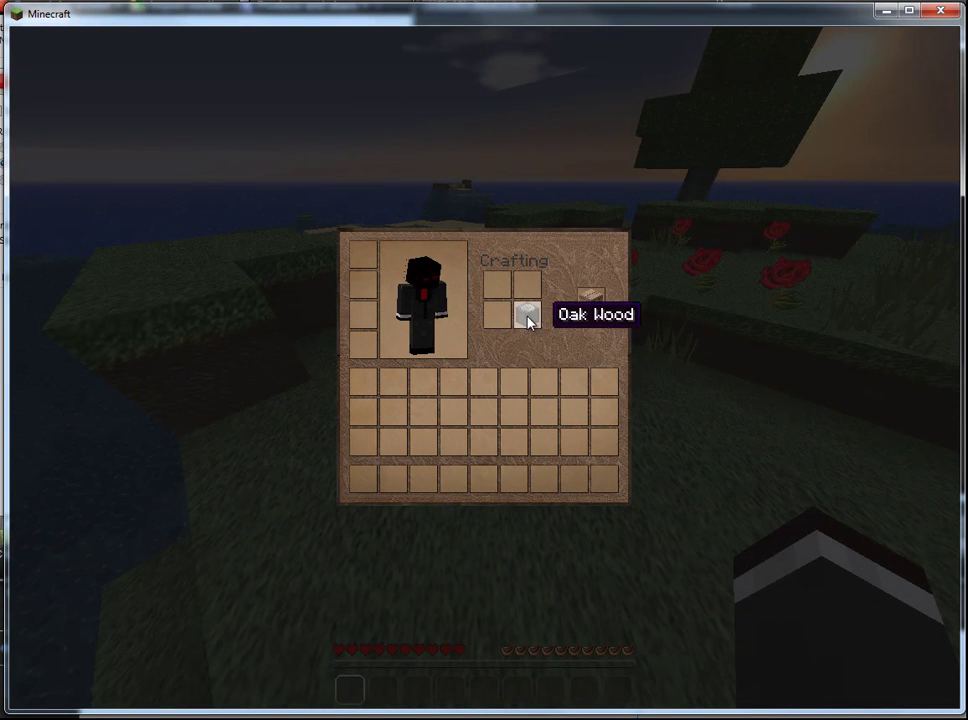
{"action": "left_click", "coordinate": [588, 306]}
{"action": "right_click", "coordinate": [527, 314]}
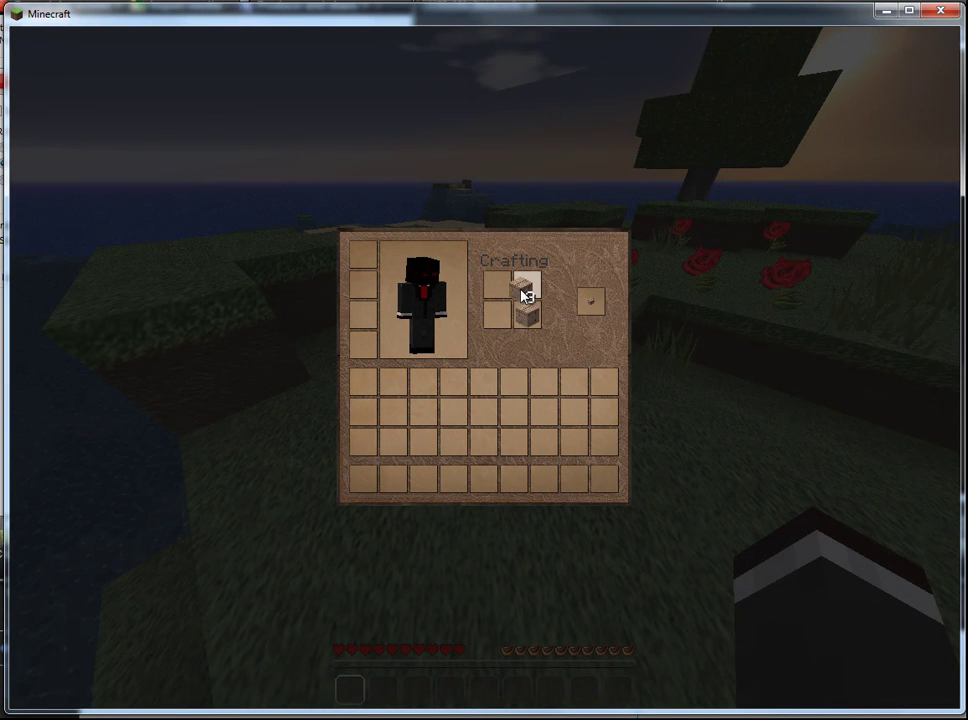